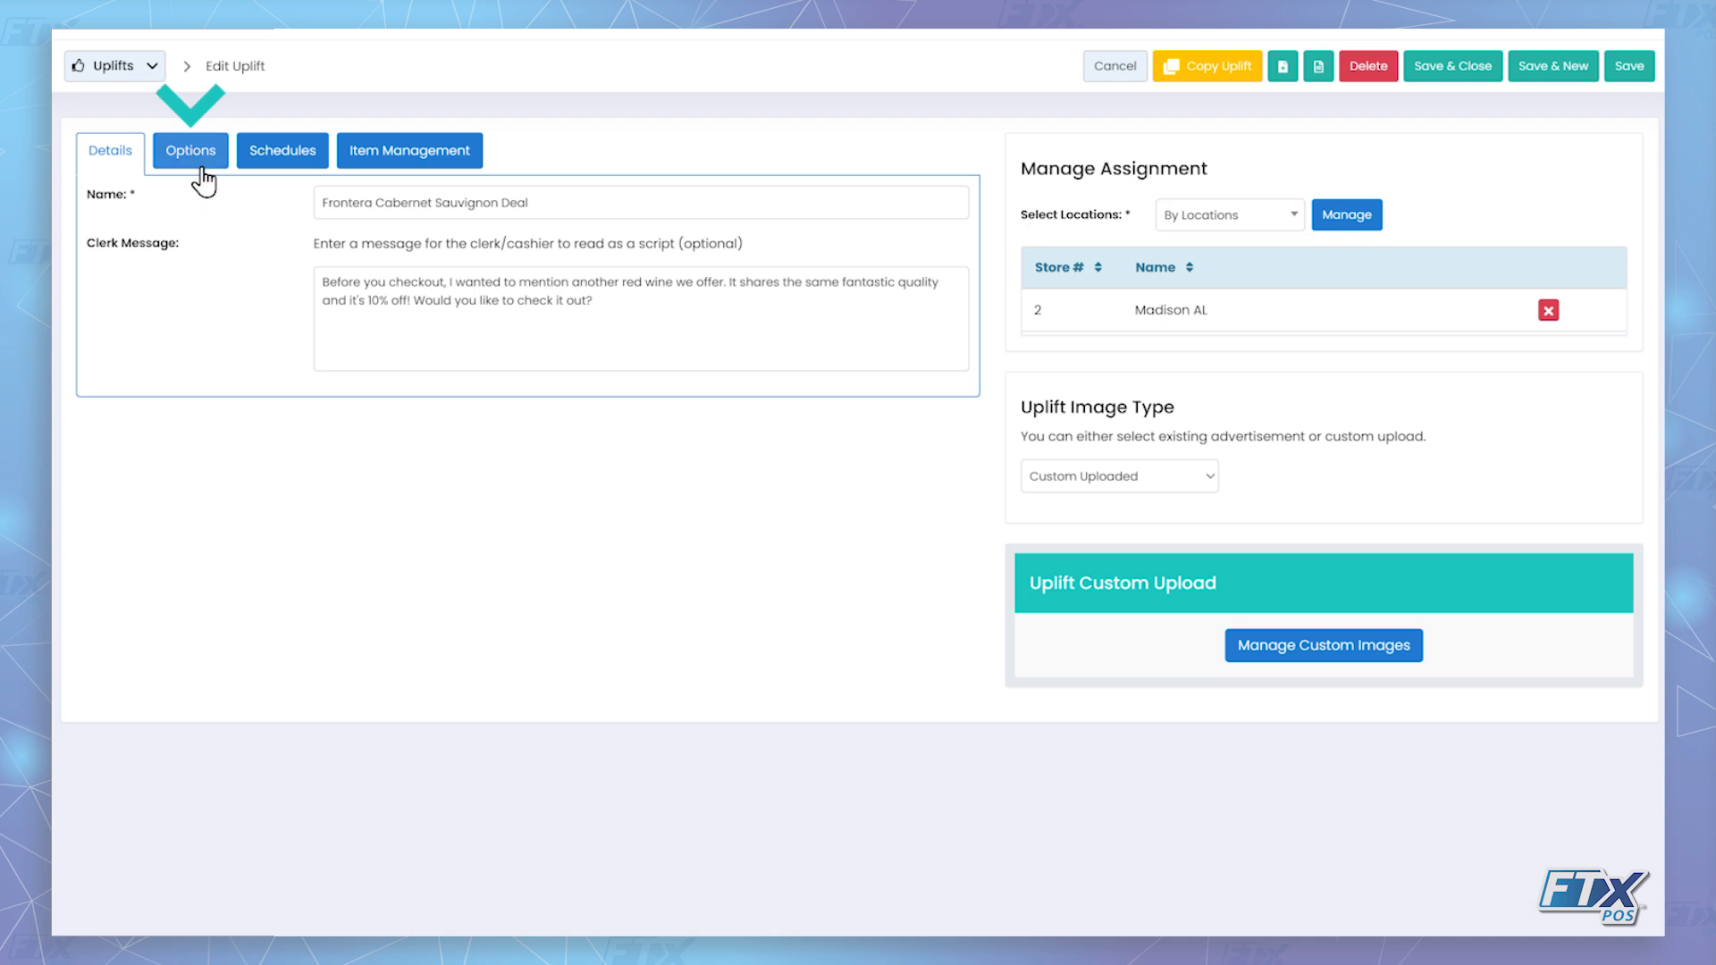
Open the uplift's options, raise the trigger value to 2 and return it to 1
click(202, 165)
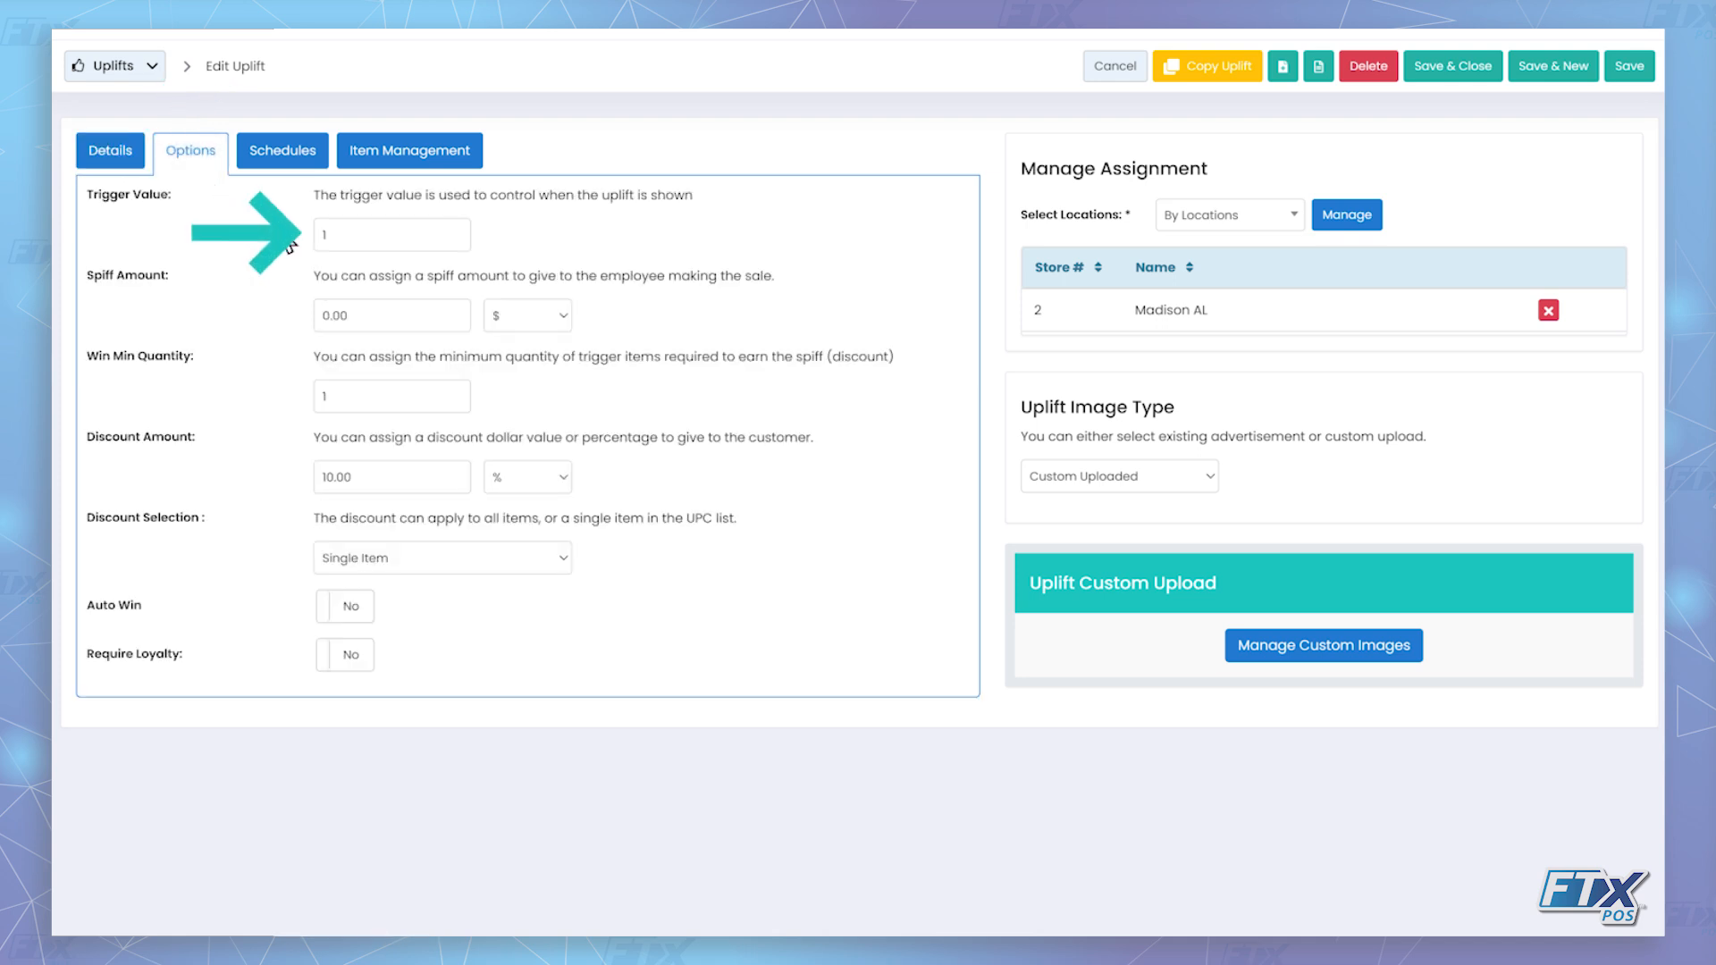
click(387, 233)
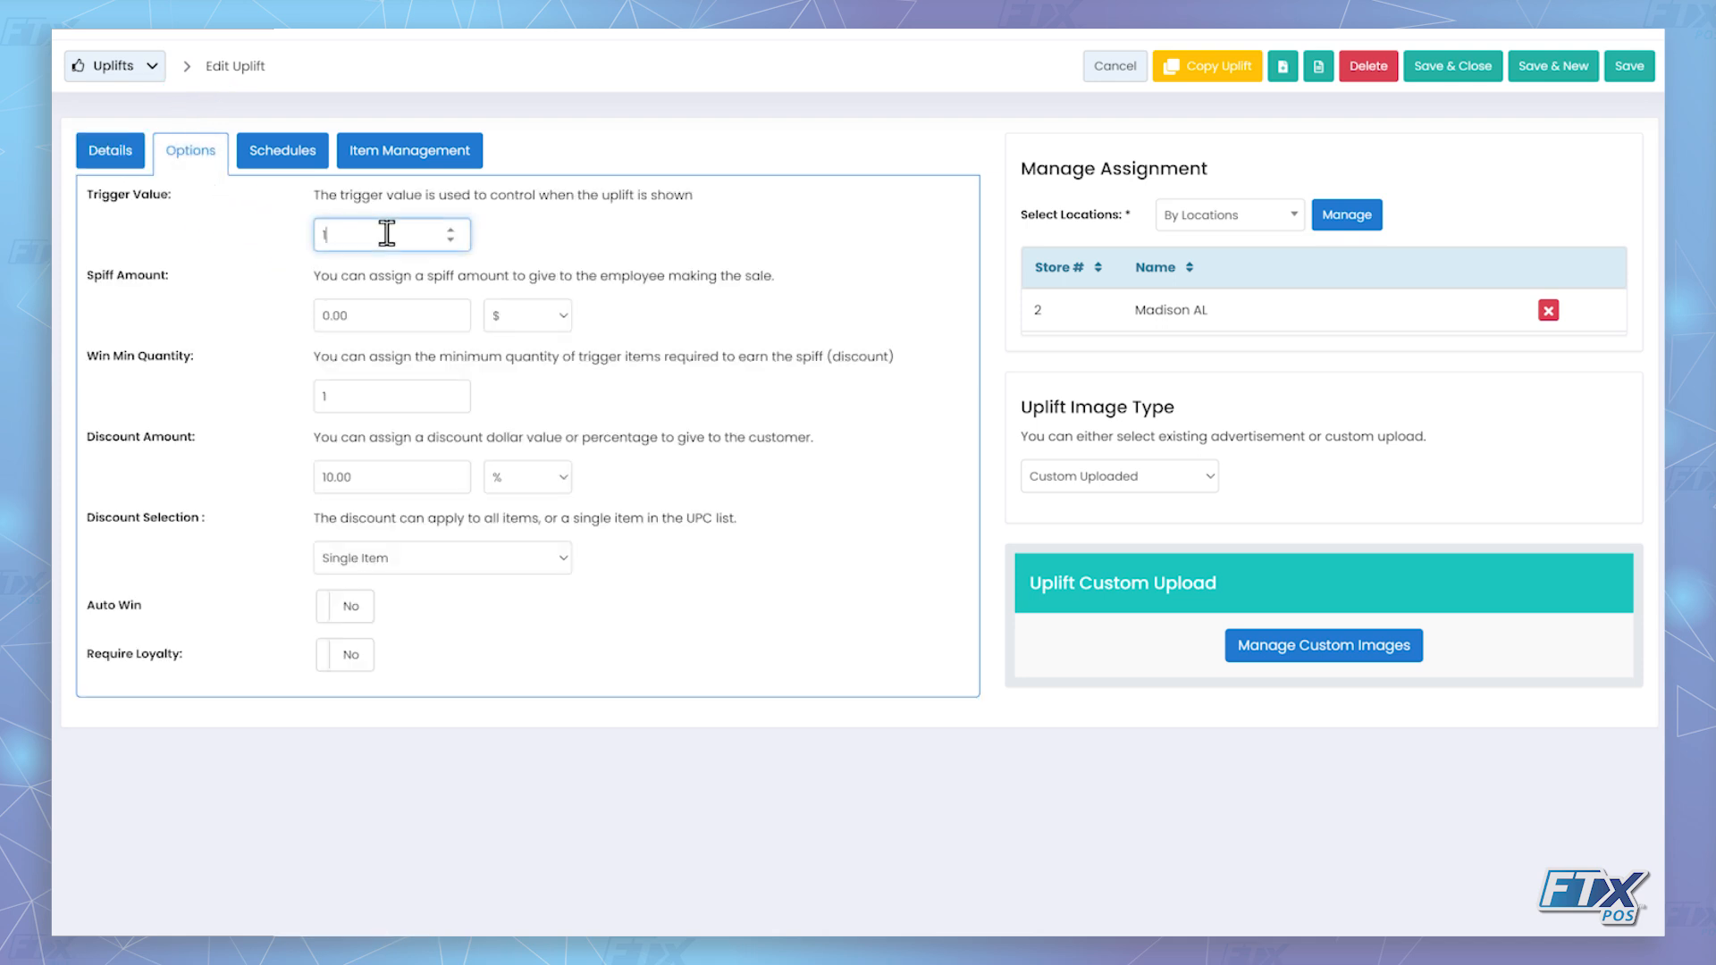
click(450, 229)
click(557, 259)
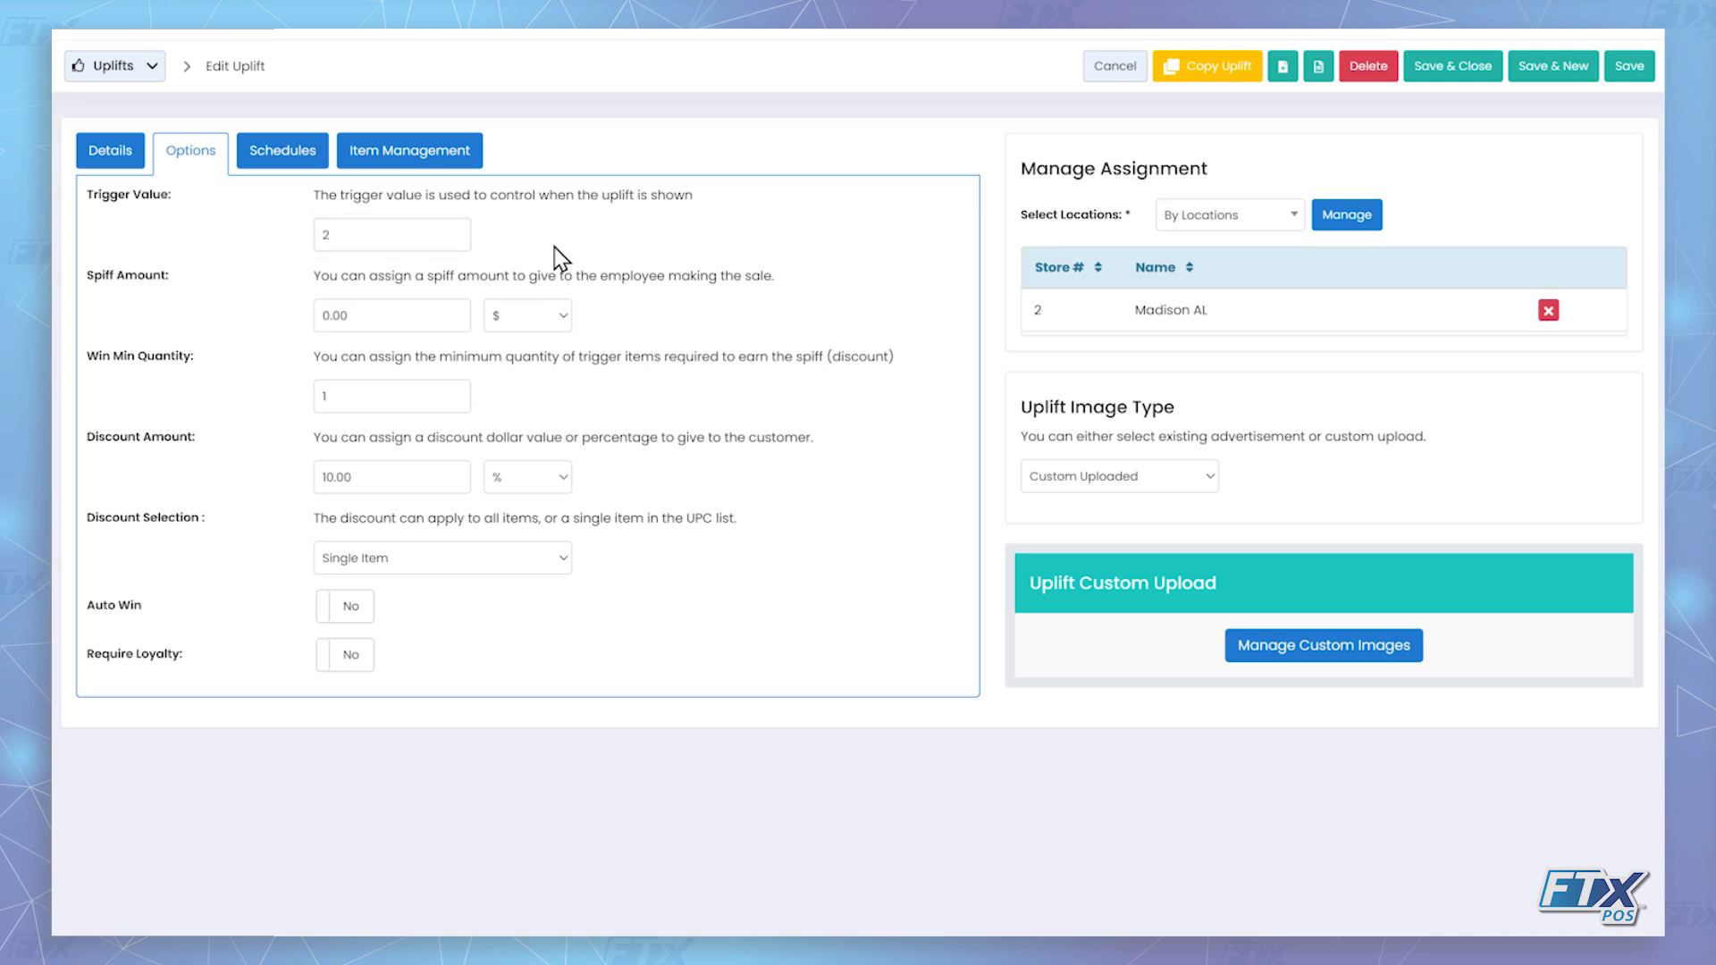
click(449, 241)
click(534, 237)
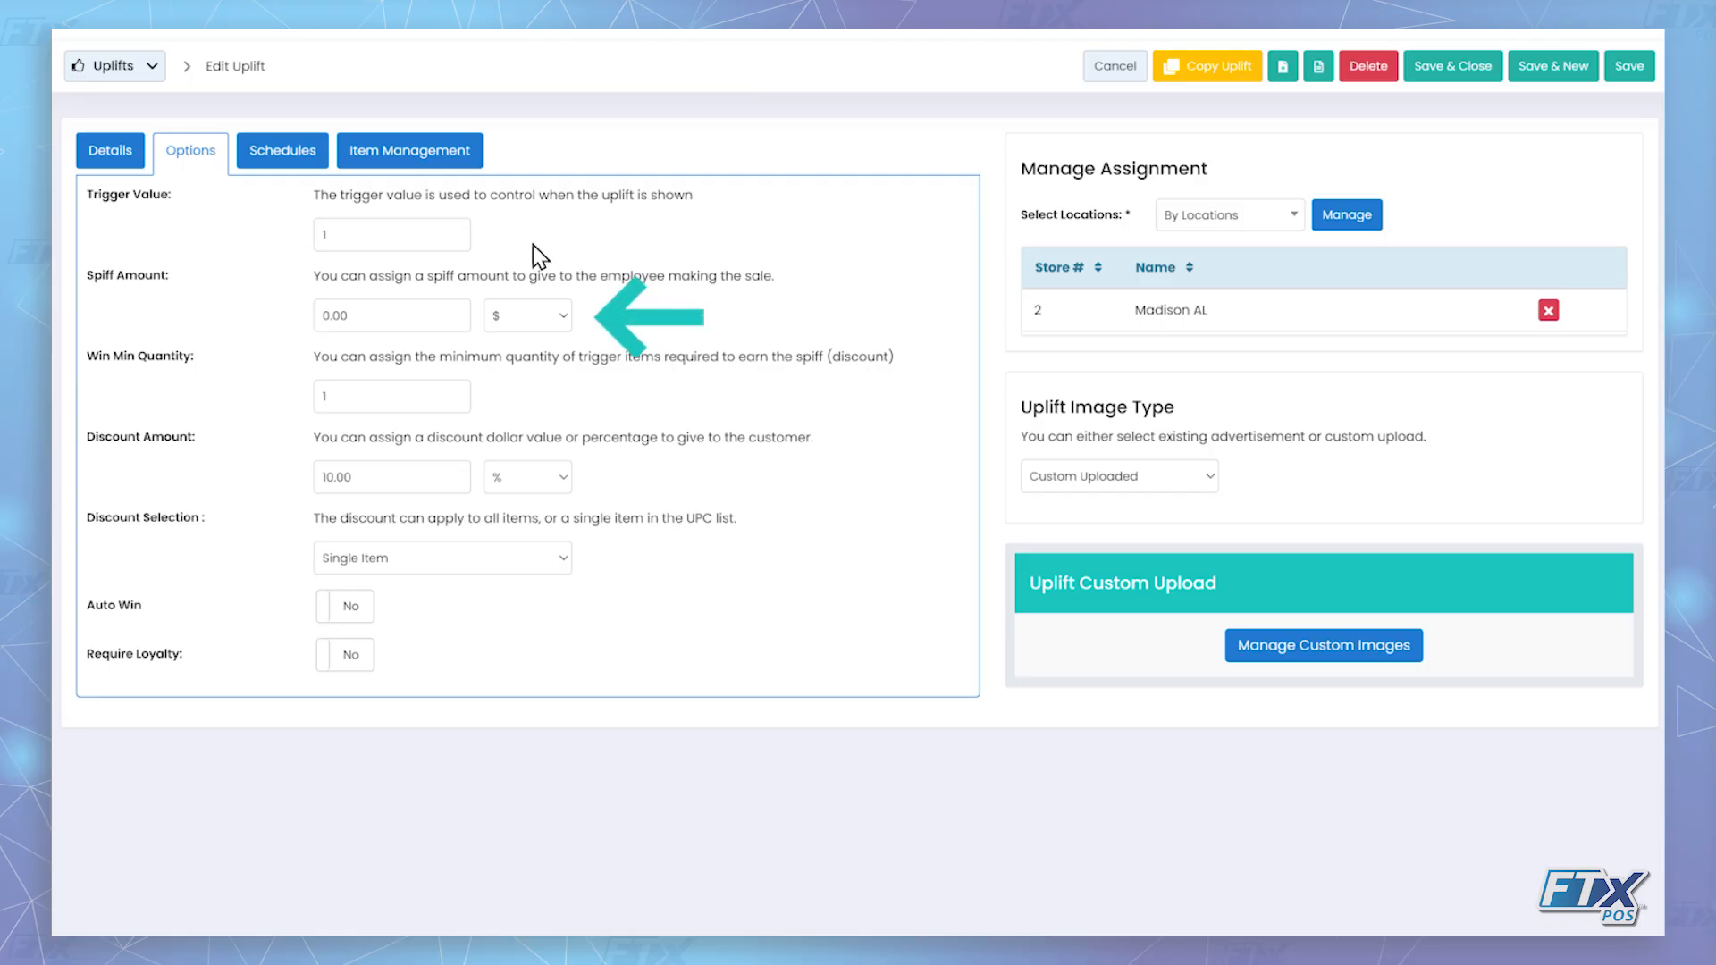
Set the uplift's spiff amount to 0 with percent as its unit
double_click(392, 316)
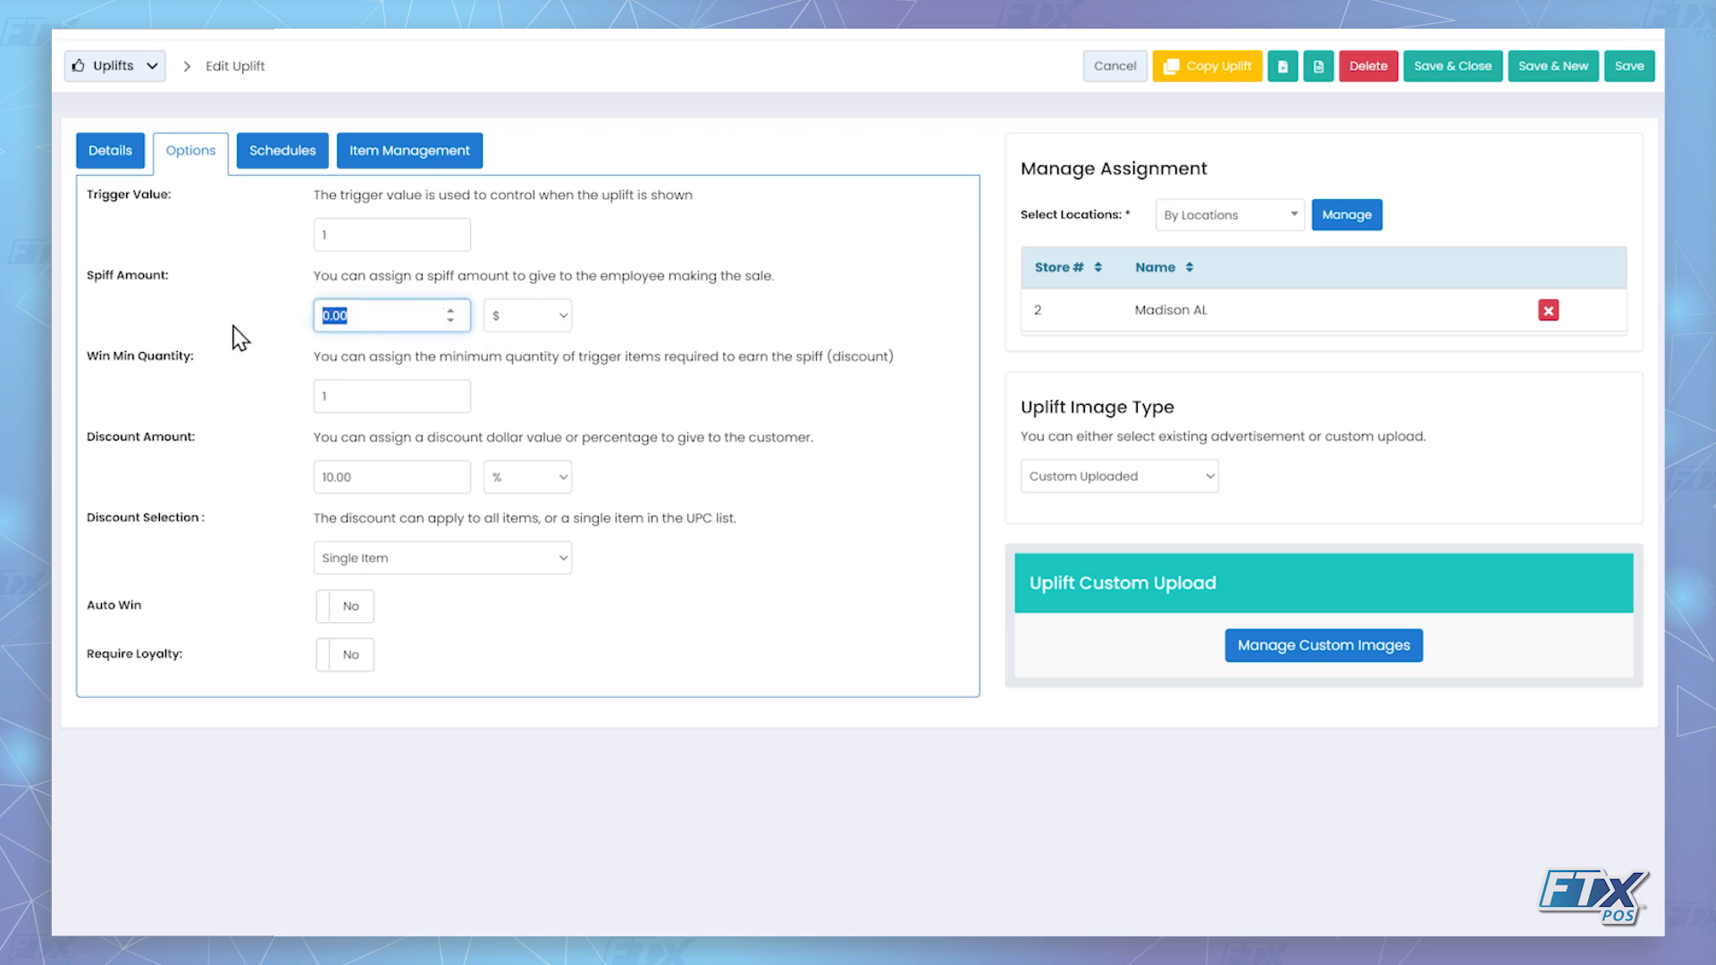
text(5)
click(559, 324)
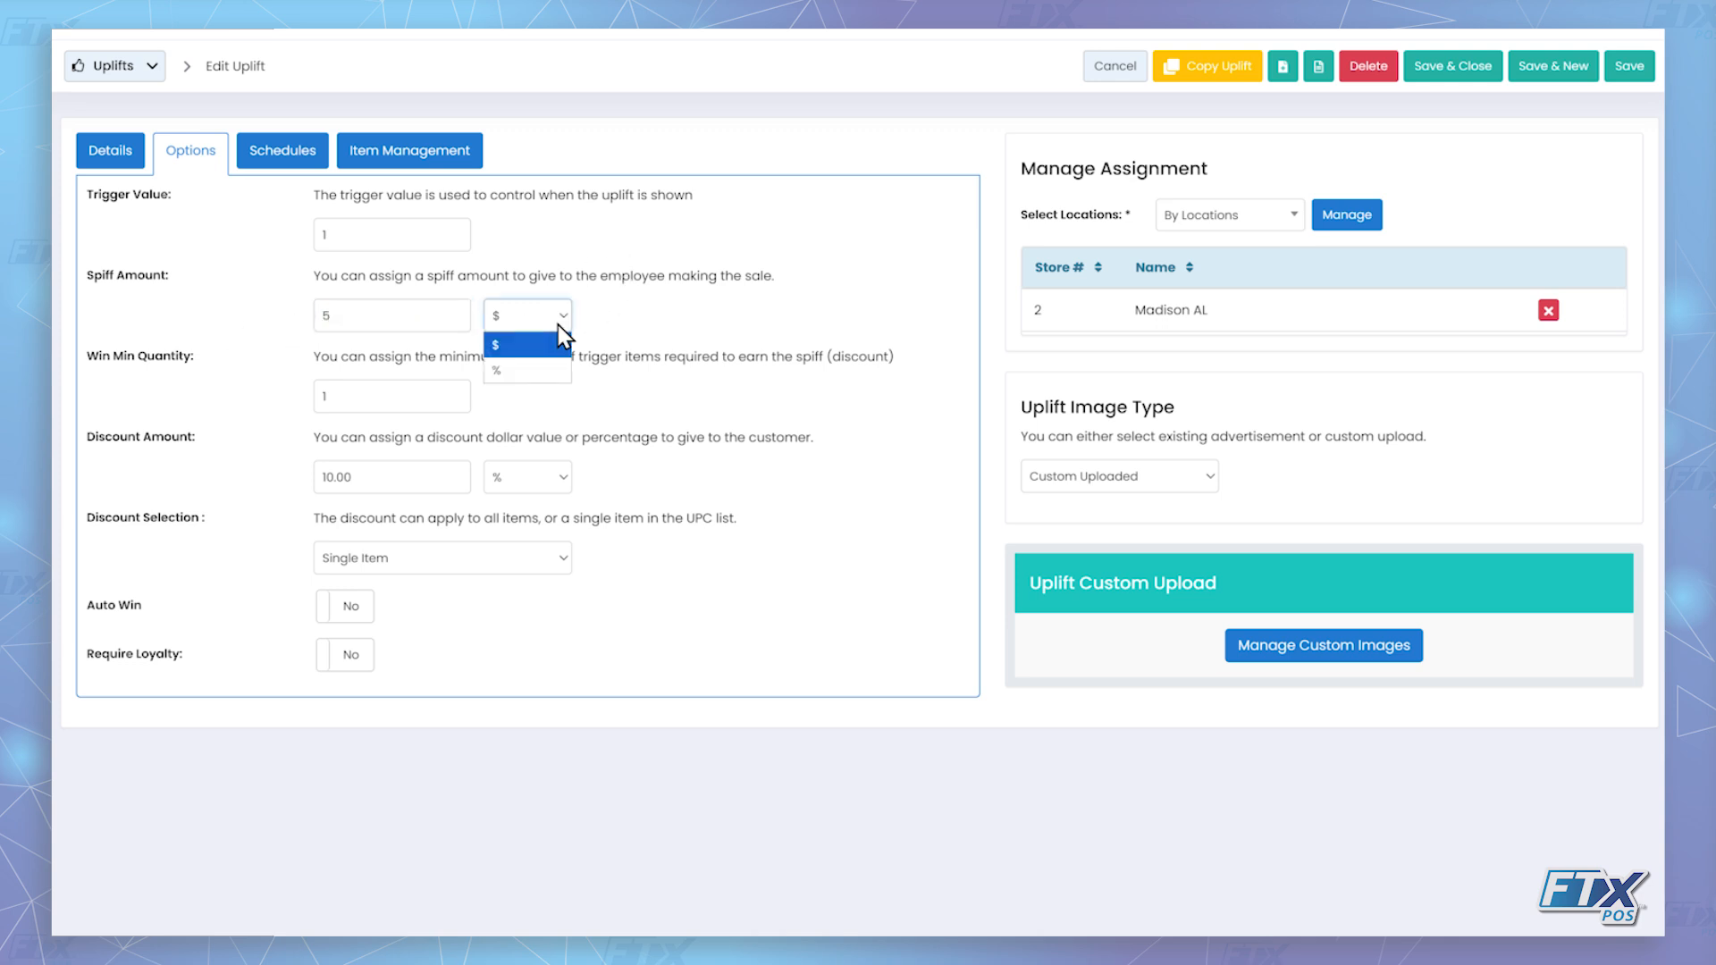
click(555, 369)
double_click(371, 320)
text(0)
click(694, 323)
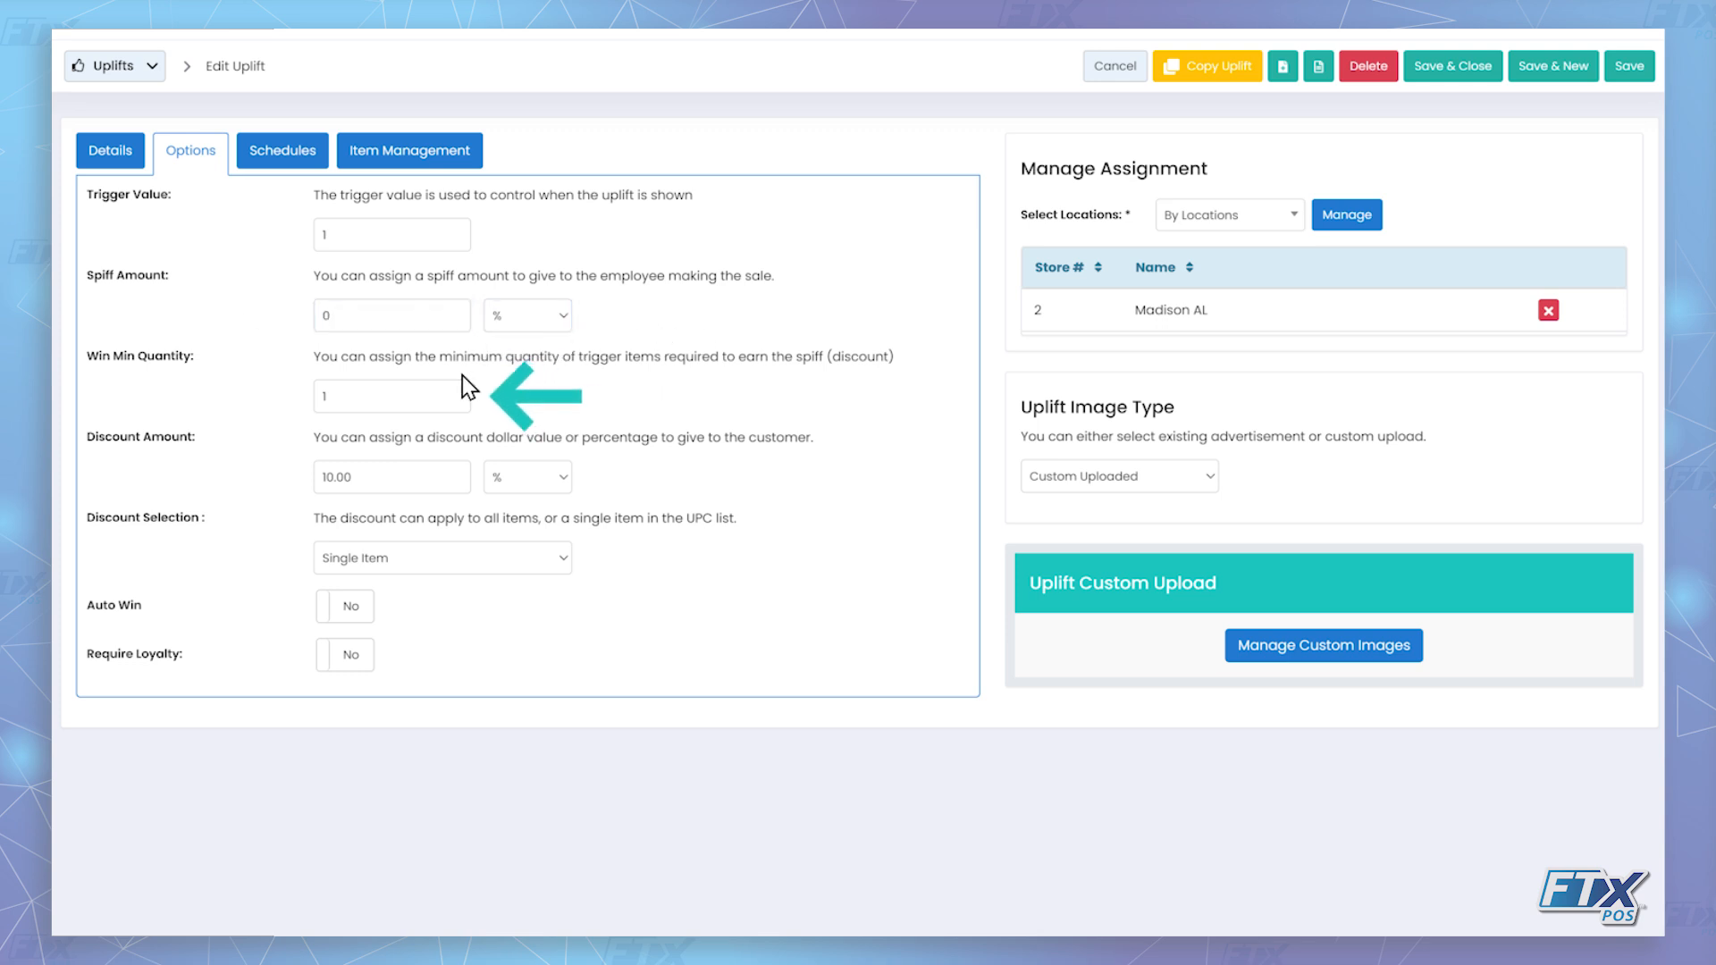
Try a higher win minimum quantity and return it to 1
click(361, 404)
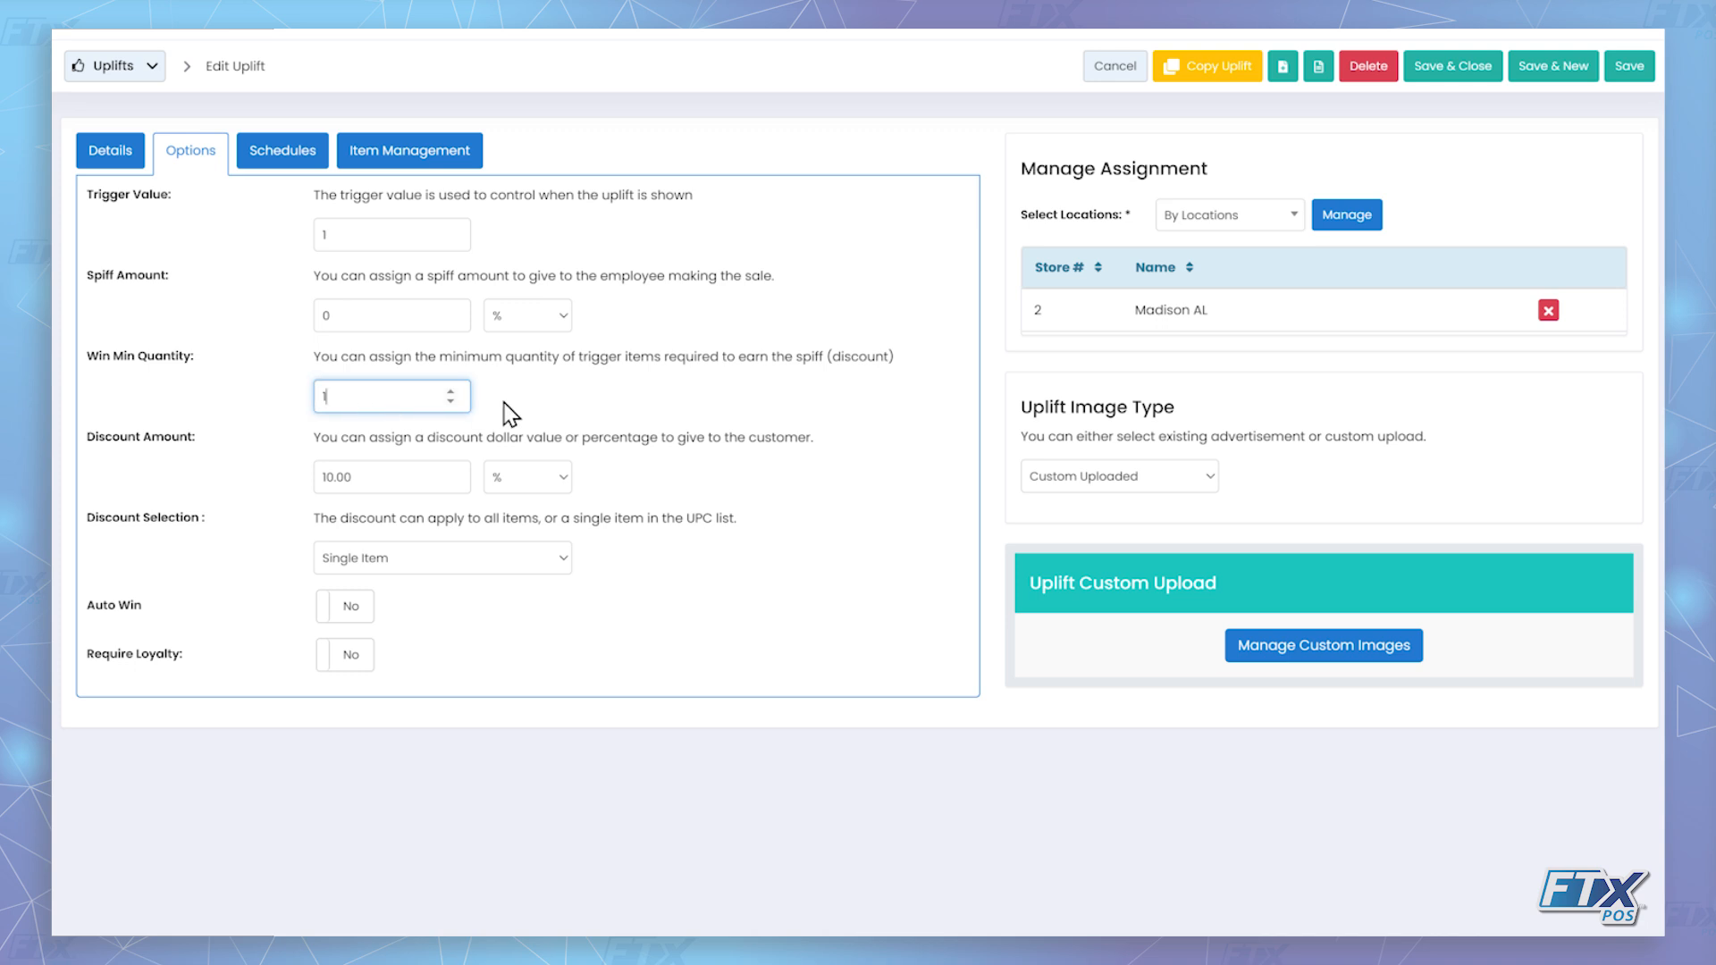
click(452, 393)
click(452, 393)
click(451, 401)
click(451, 401)
click(451, 402)
click(450, 402)
click(515, 413)
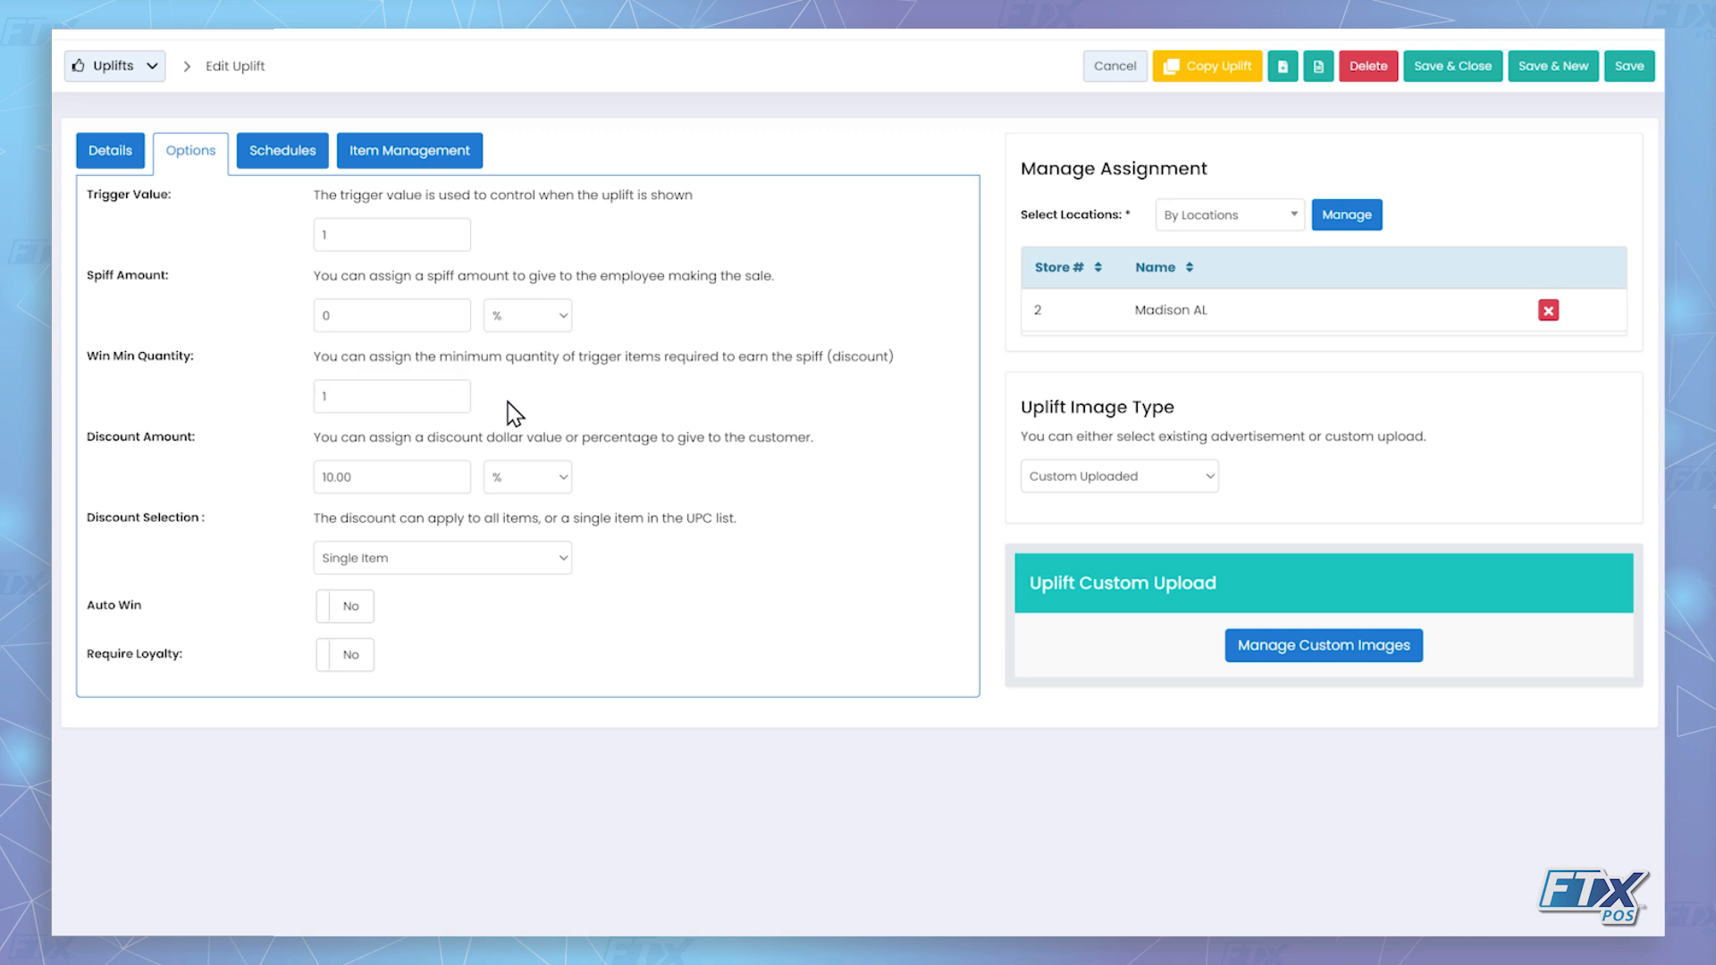
Switch the discount amount's unit to dollars and back to percent
click(540, 477)
click(536, 508)
click(548, 483)
click(549, 536)
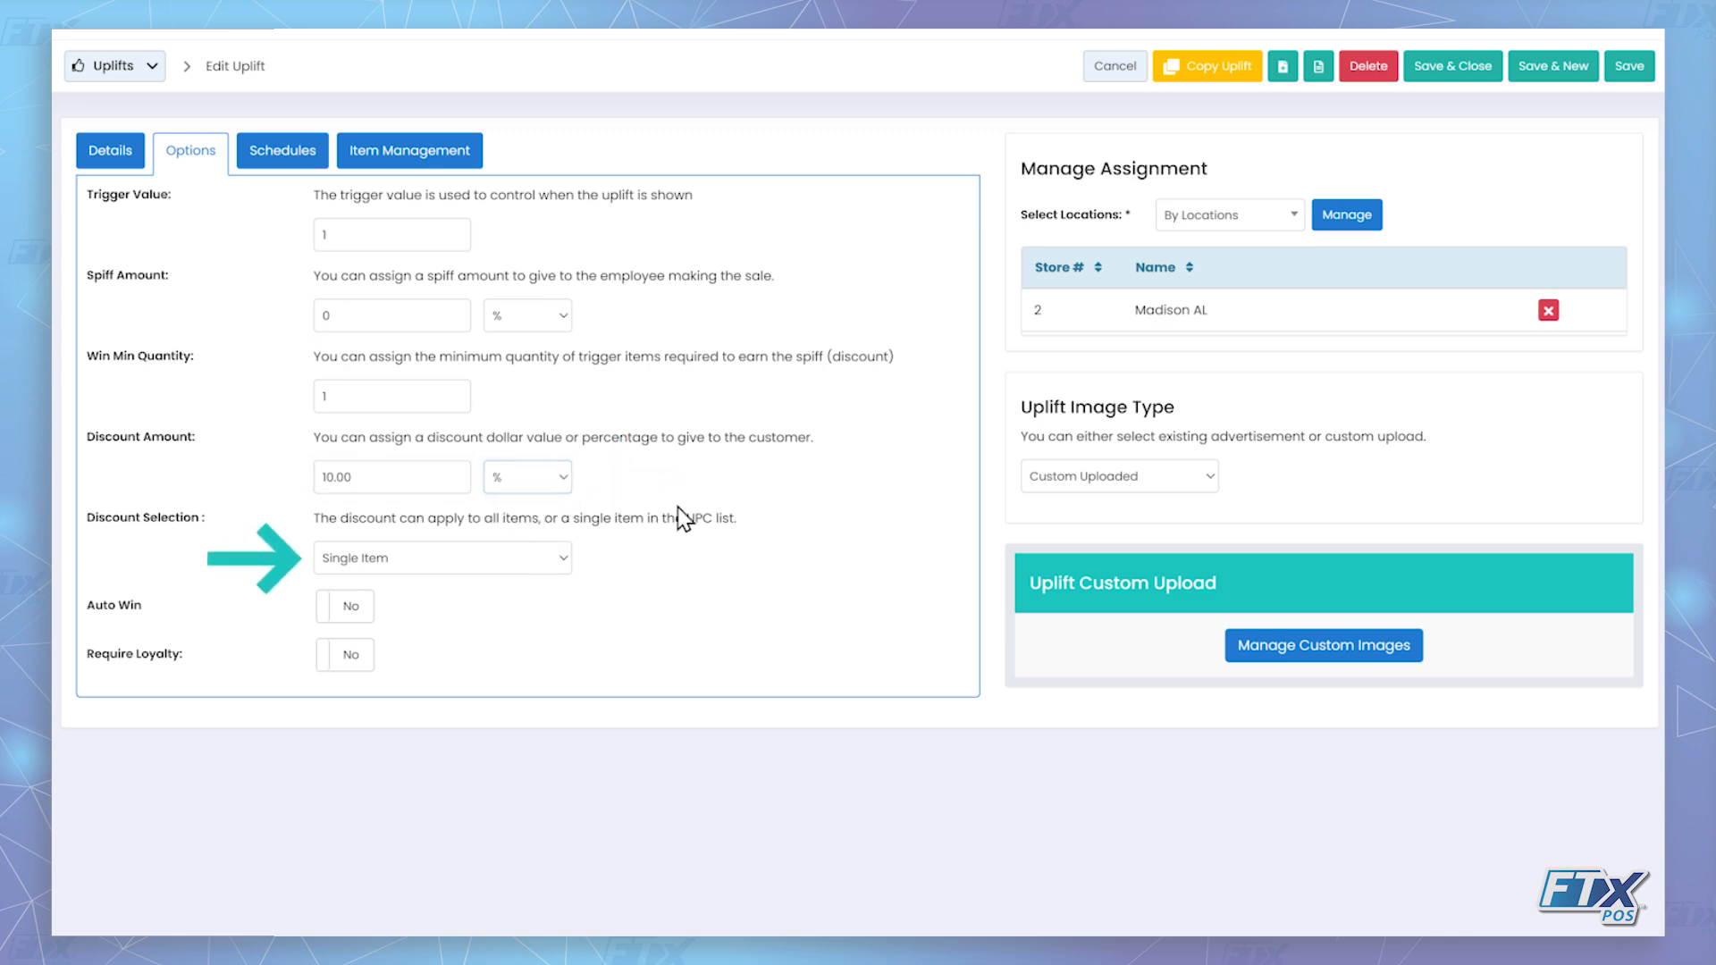
Choose Single Item as the discount selection, and switch the loyalty requirement on and back off
click(561, 558)
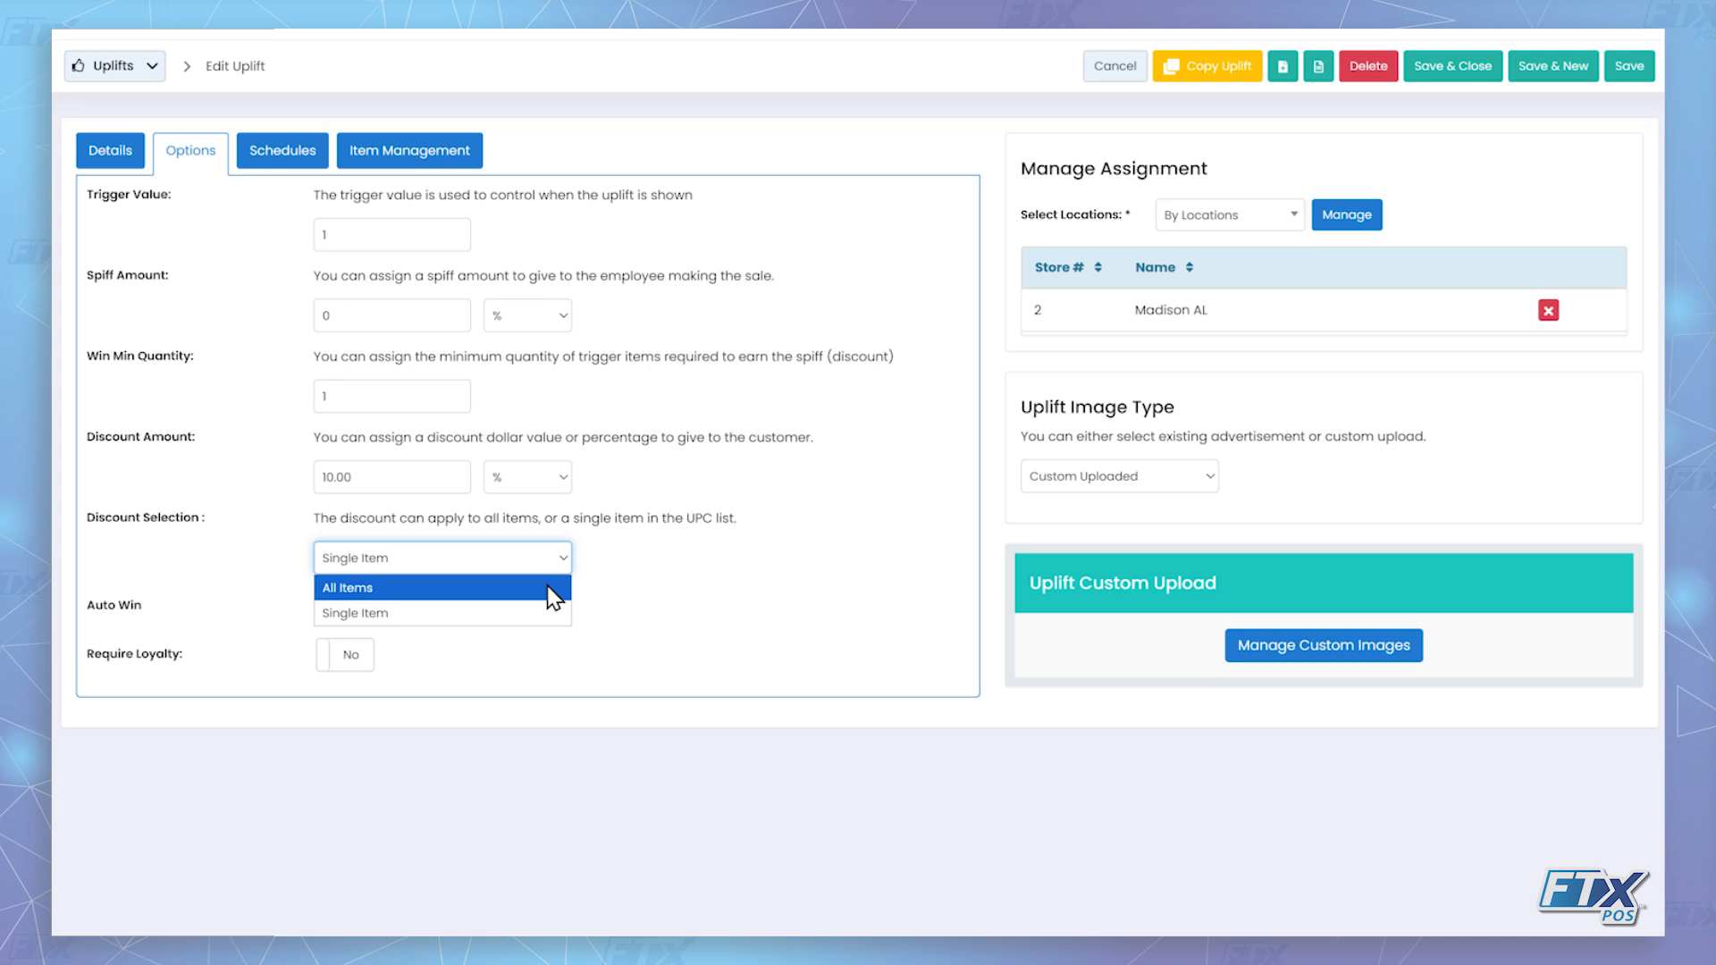
click(551, 615)
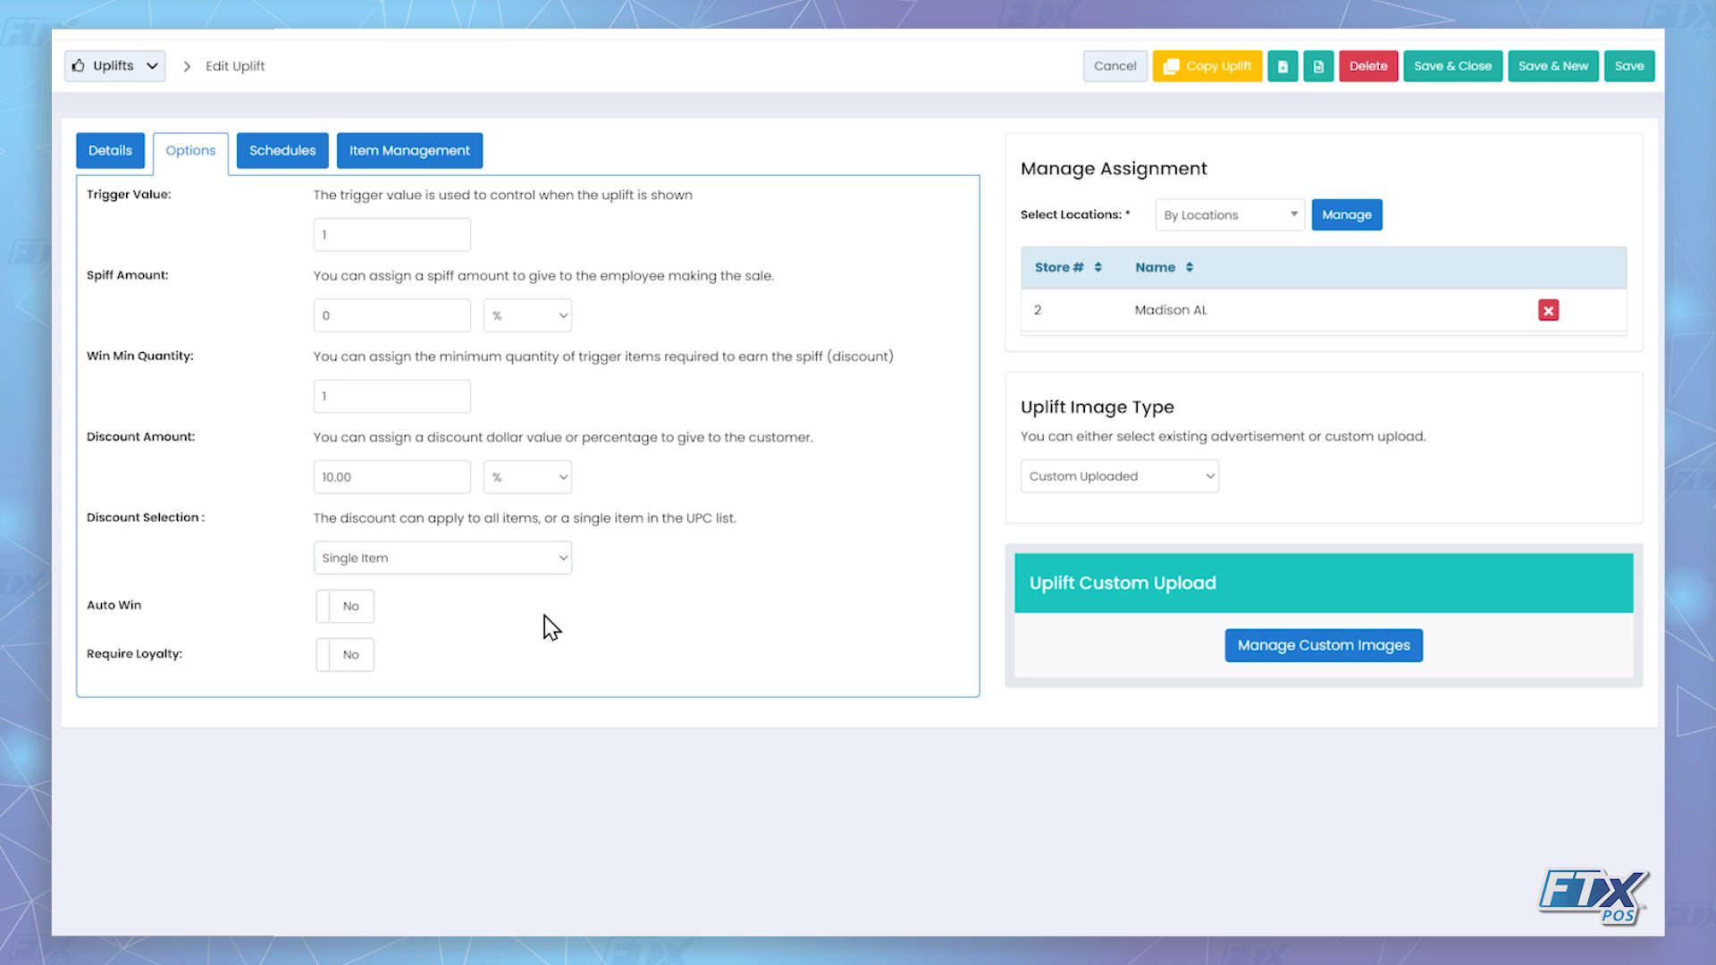
click(343, 655)
click(347, 662)
Look at the start and end date calendars in the uplift's schedule settings
click(300, 153)
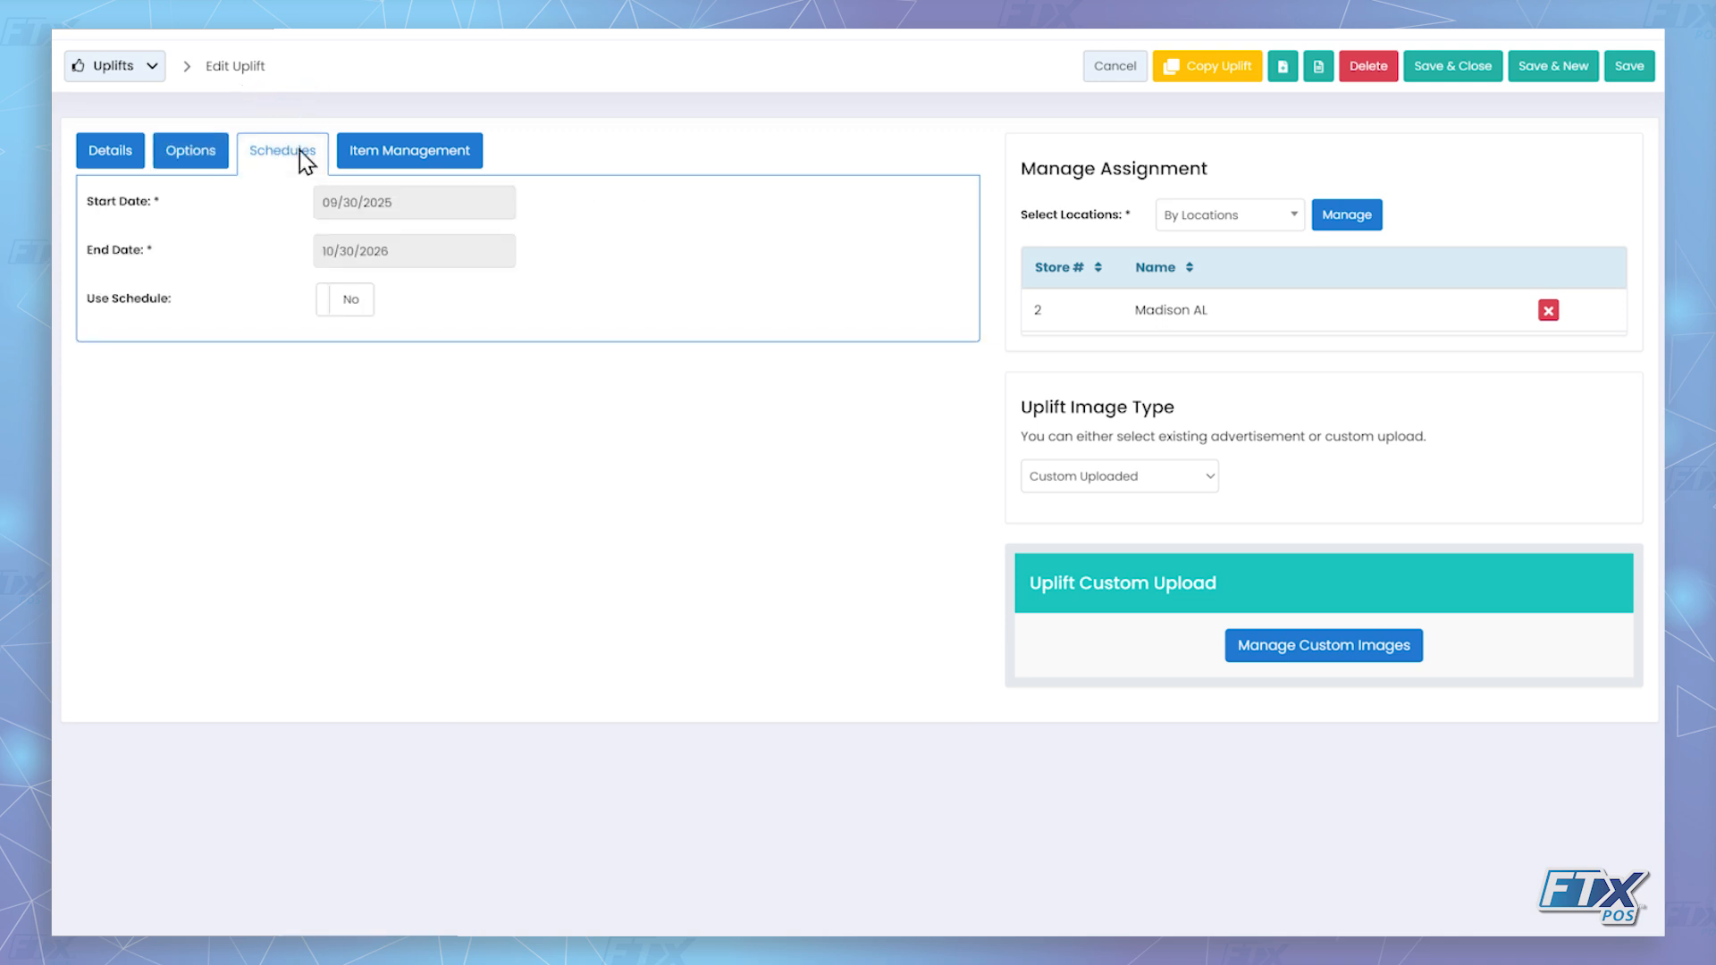
click(425, 202)
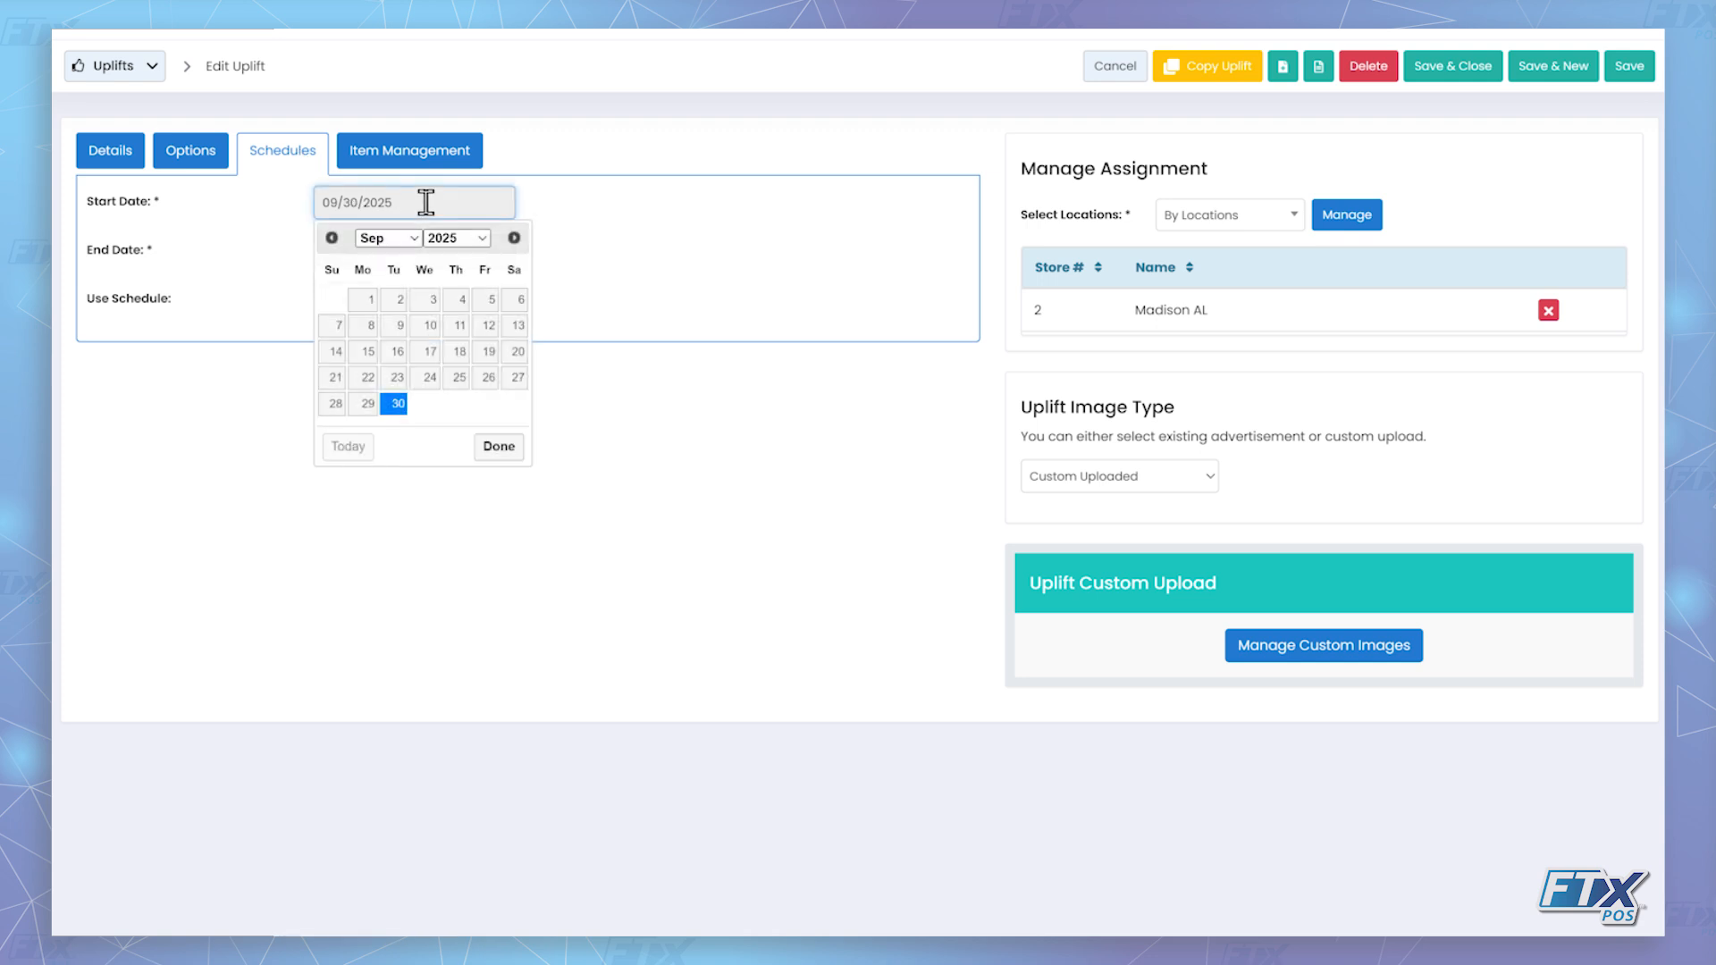
click(565, 220)
click(477, 241)
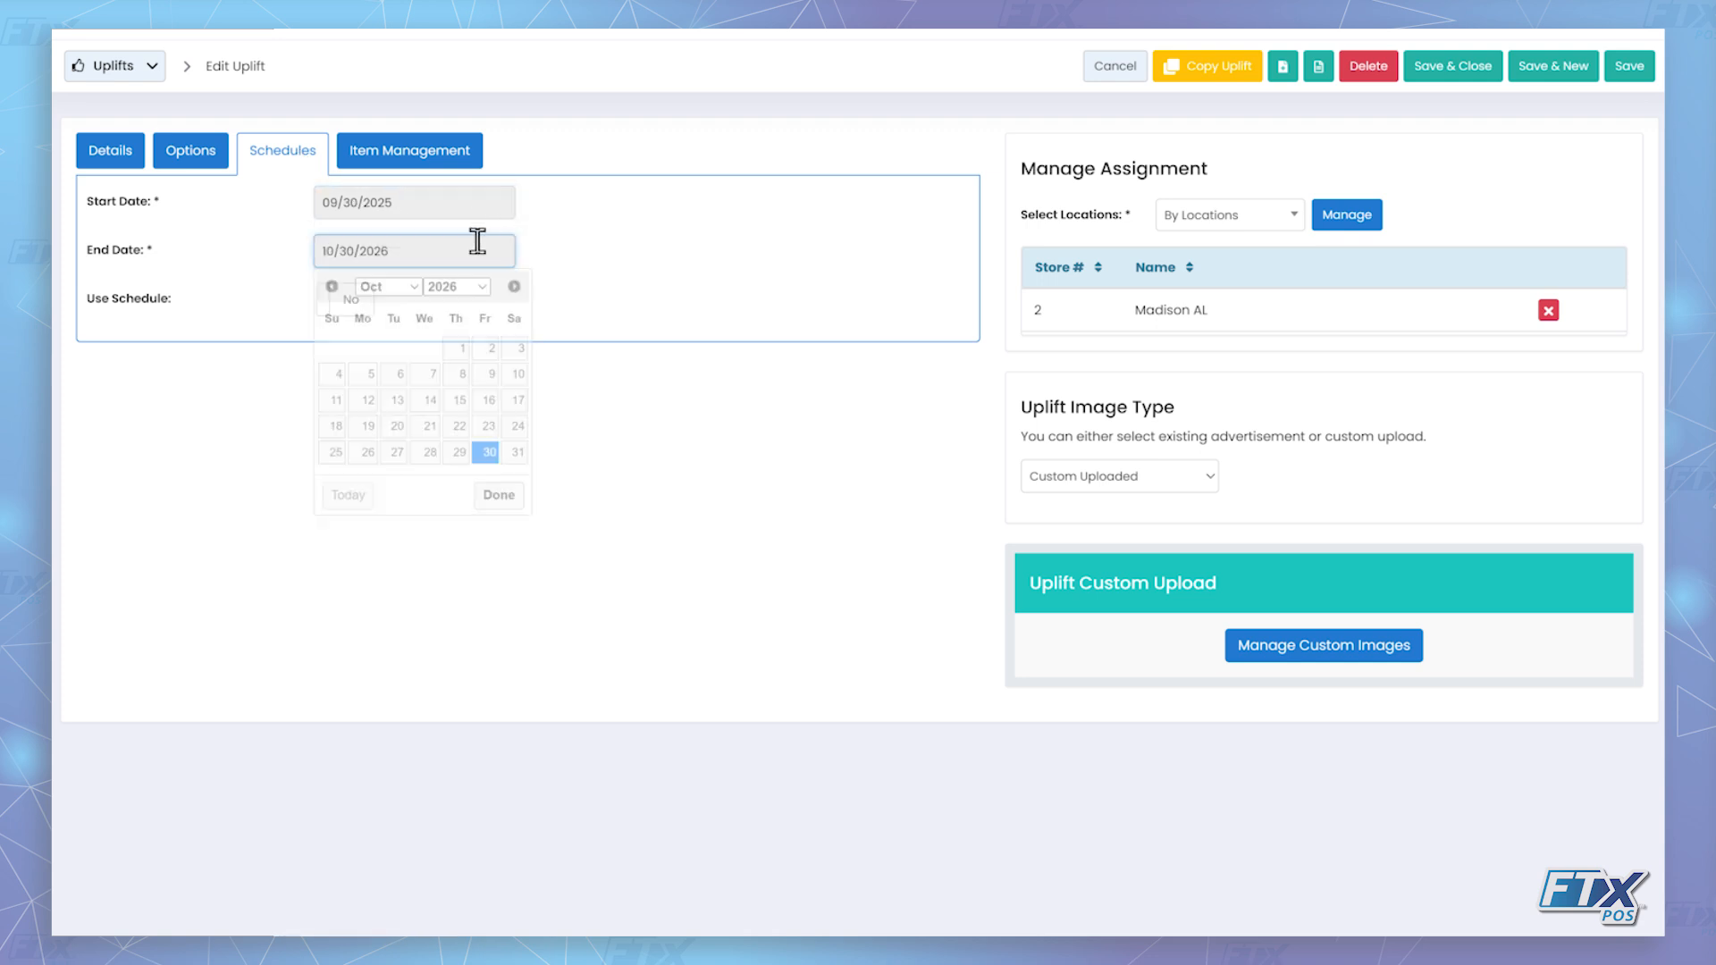
click(556, 253)
Enable Use Schedule to look at the weekly hours, and disable it again
click(365, 304)
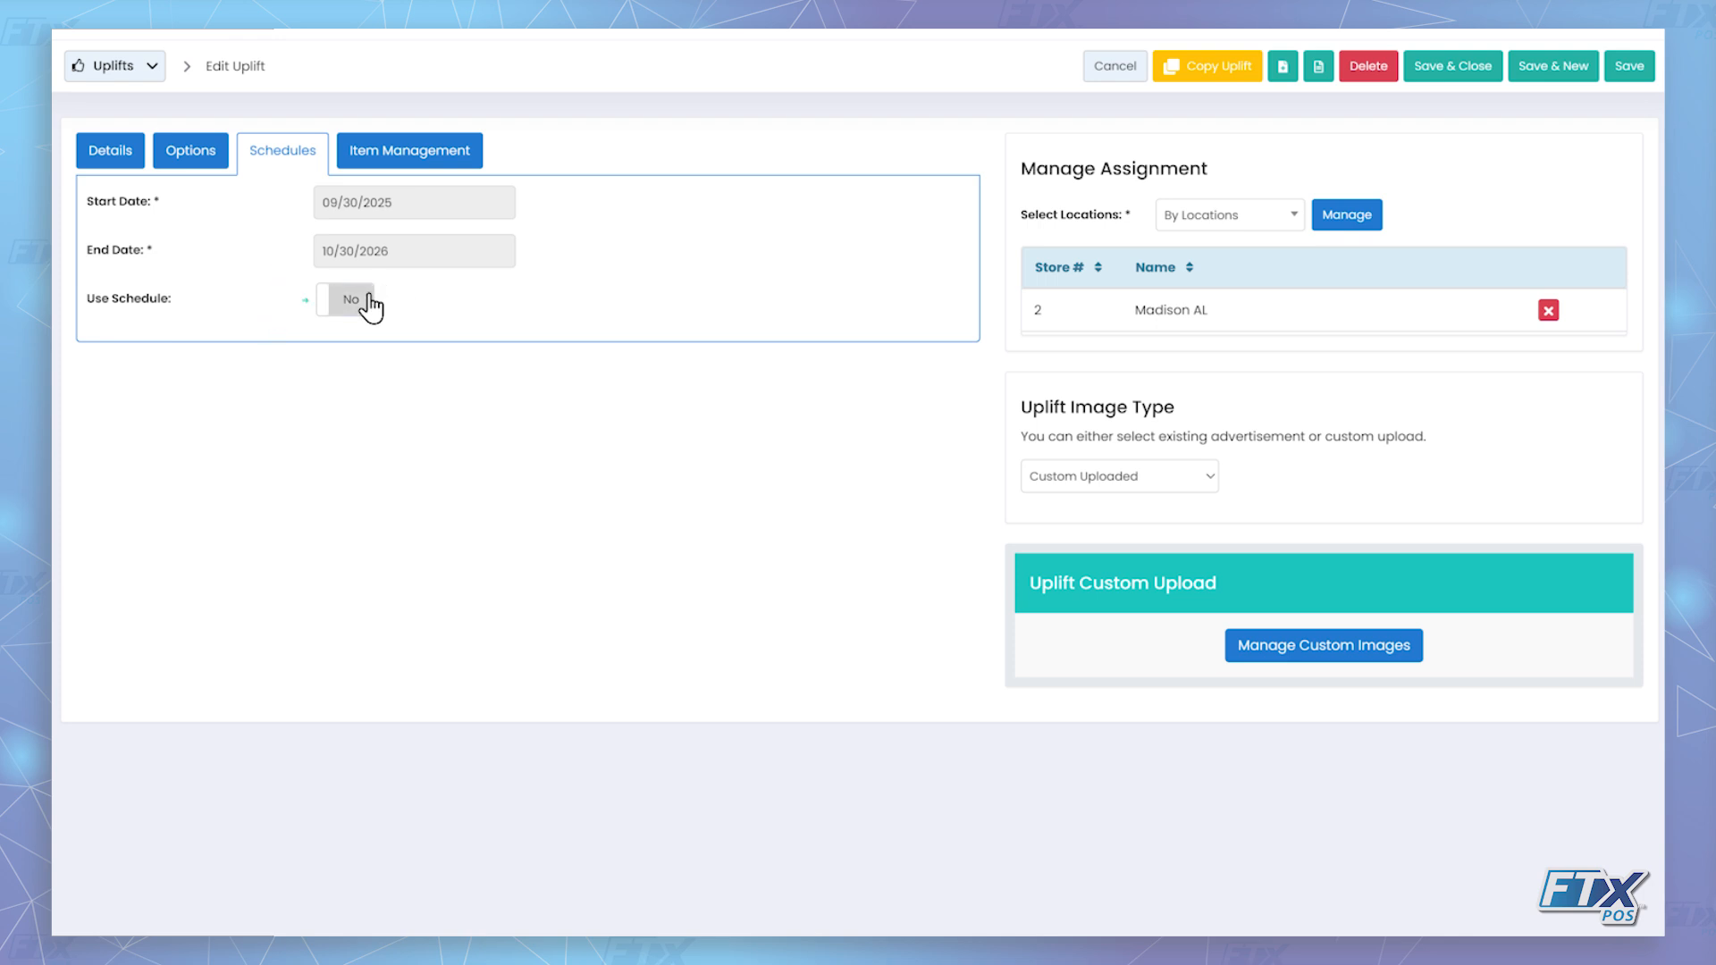
click(239, 442)
click(268, 351)
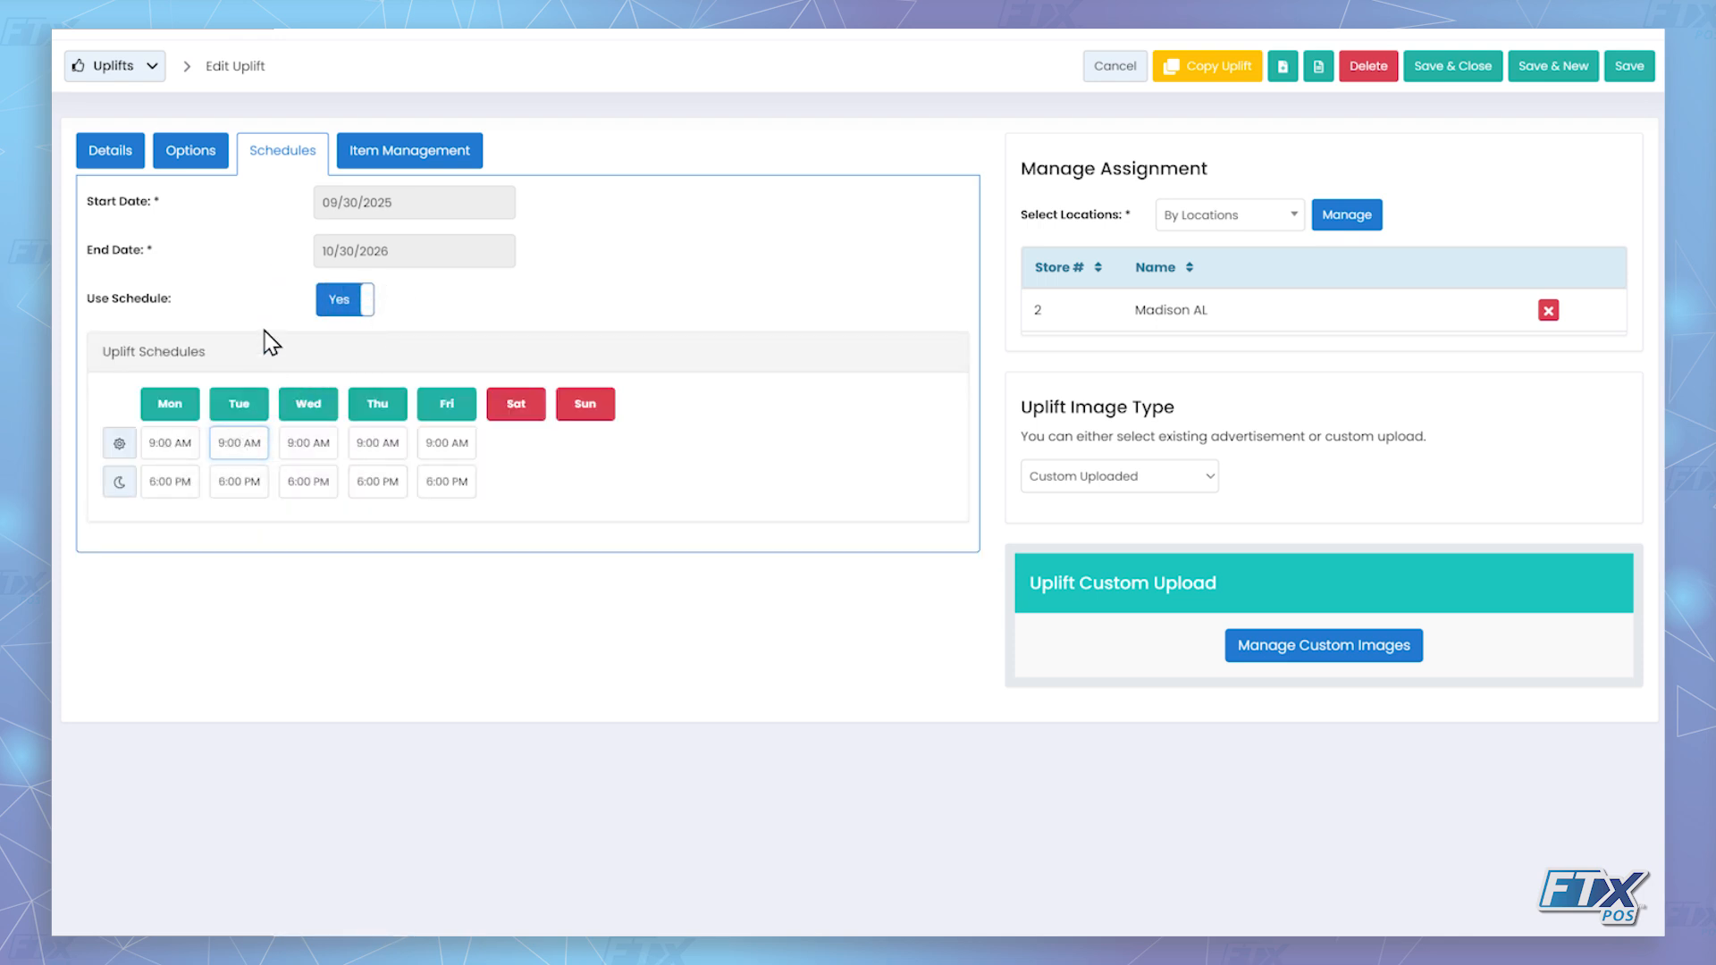
click(342, 309)
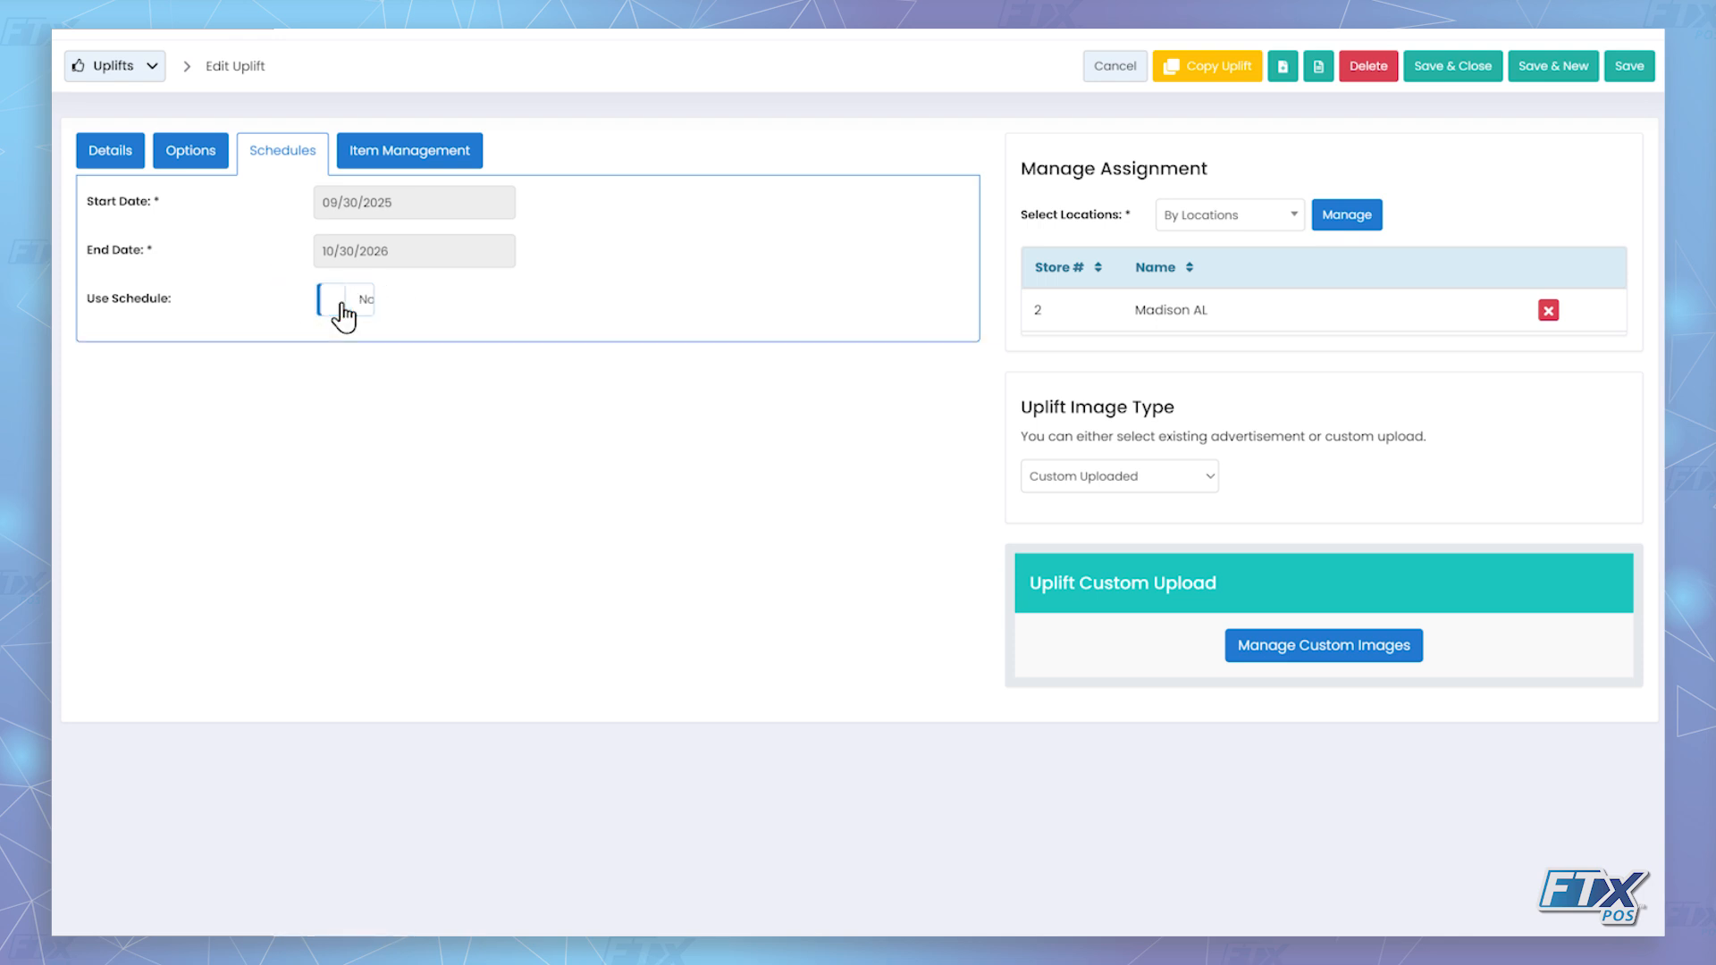
Review the products selected for the uplift's trigger list and its item list
click(470, 154)
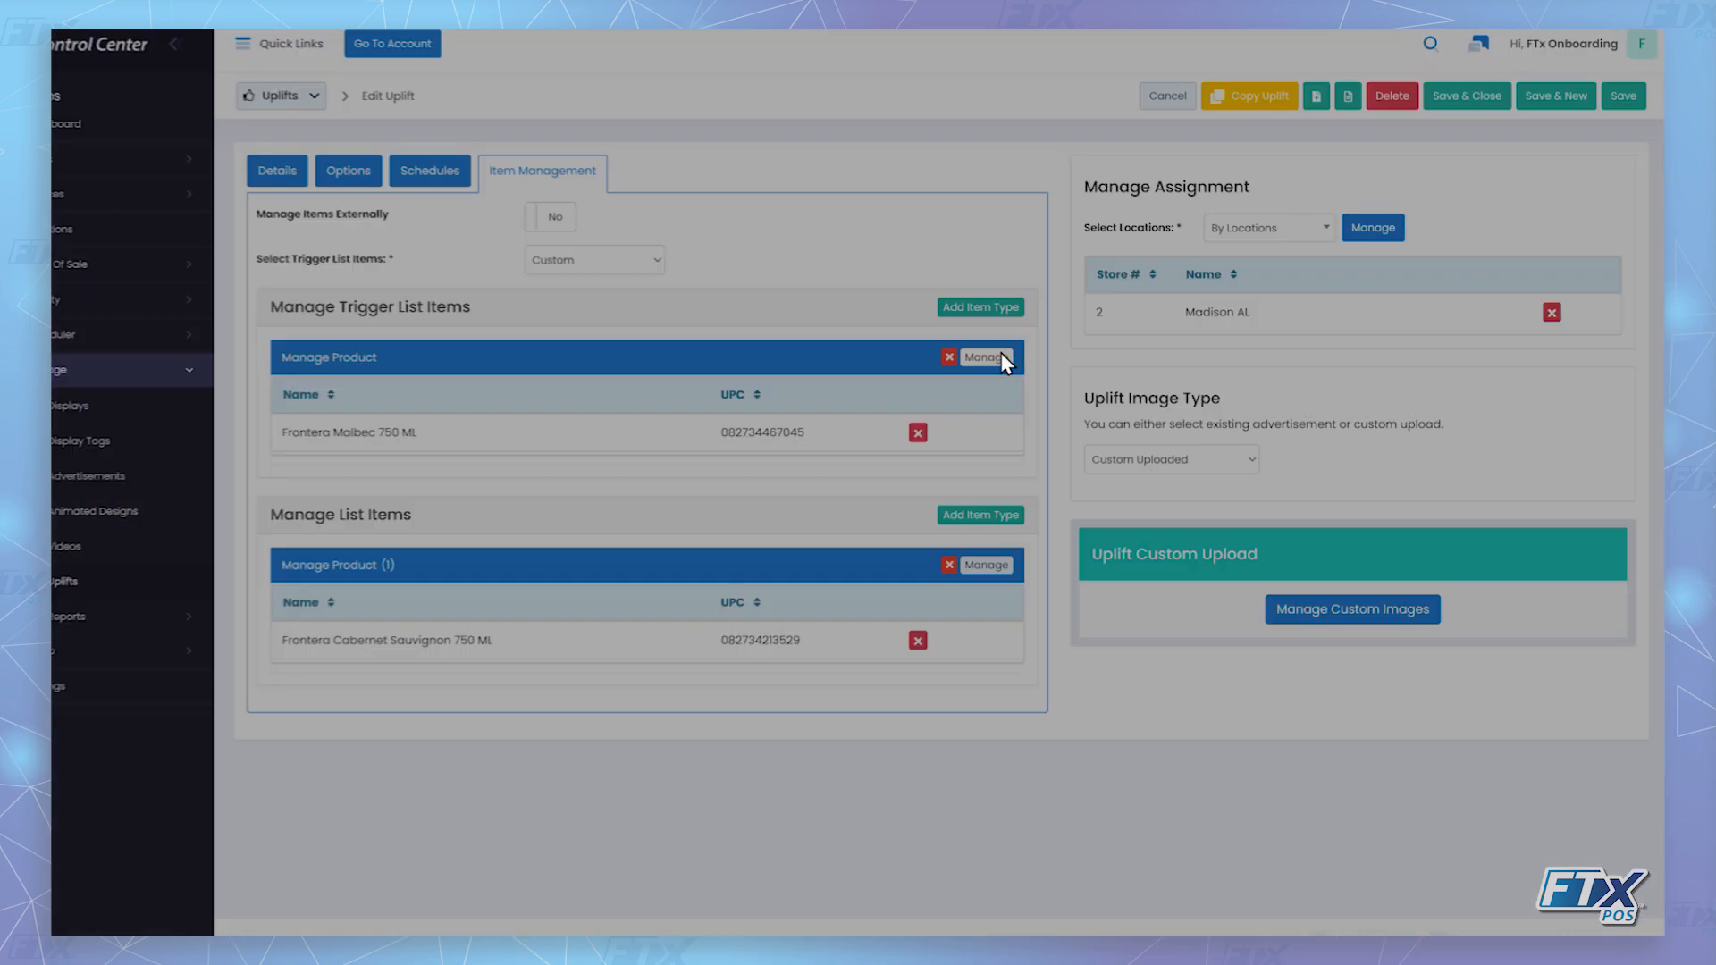
click(1001, 357)
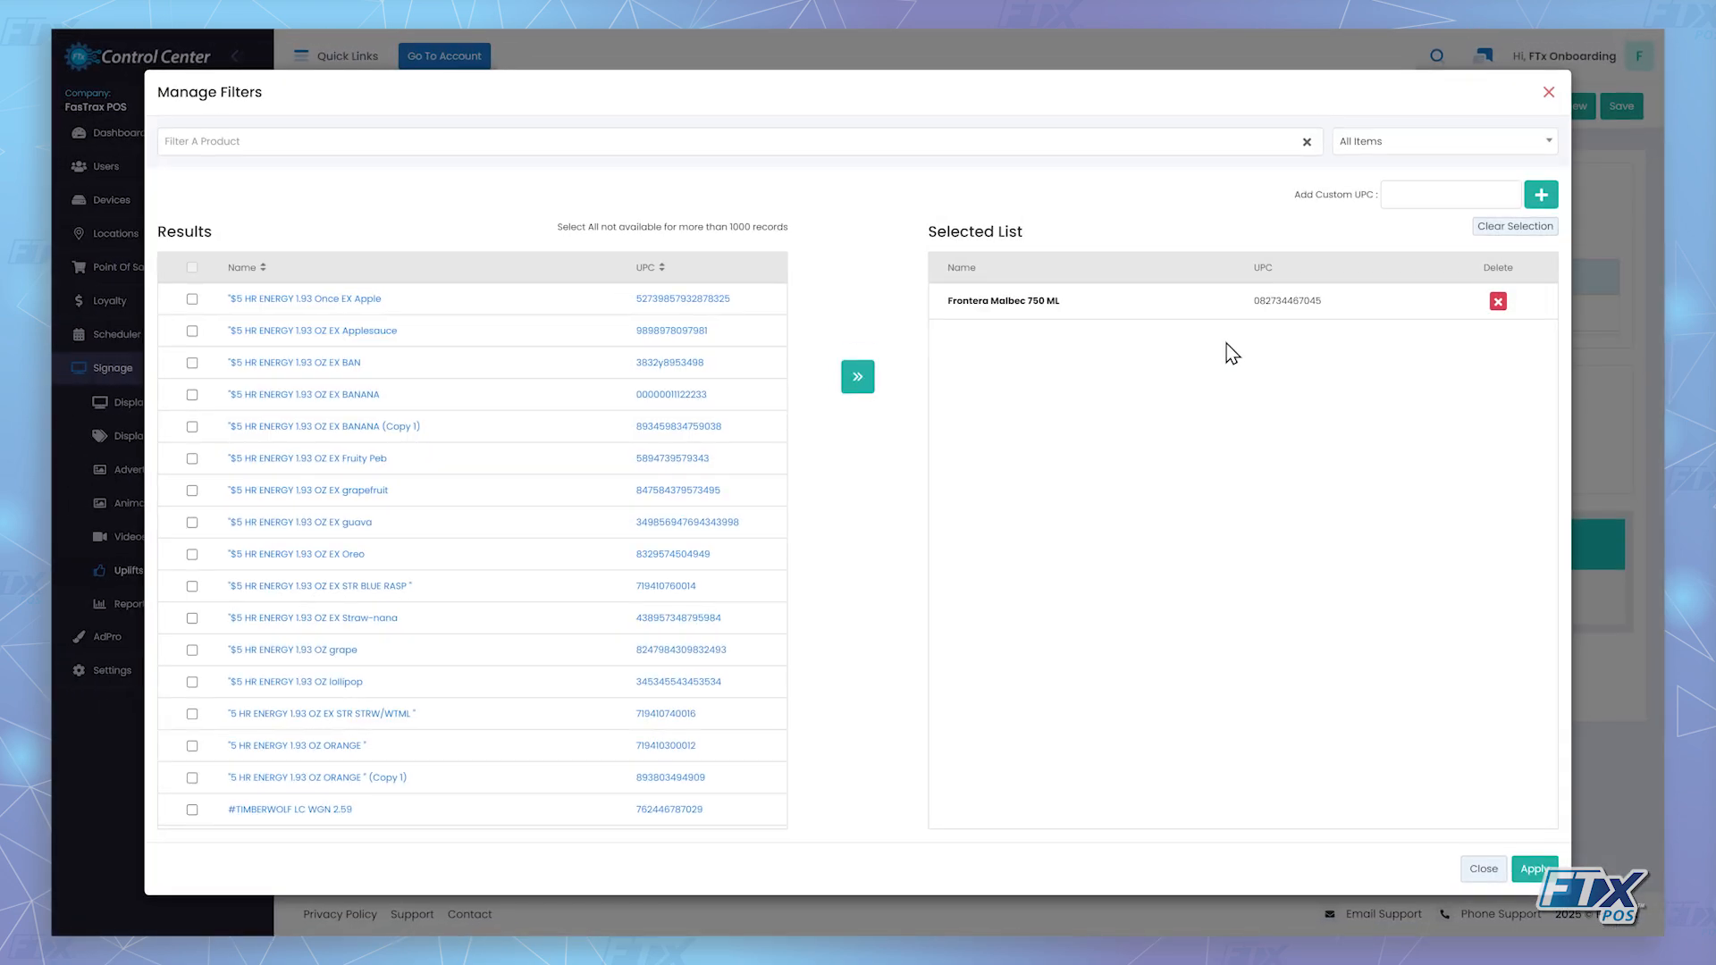
click(1549, 93)
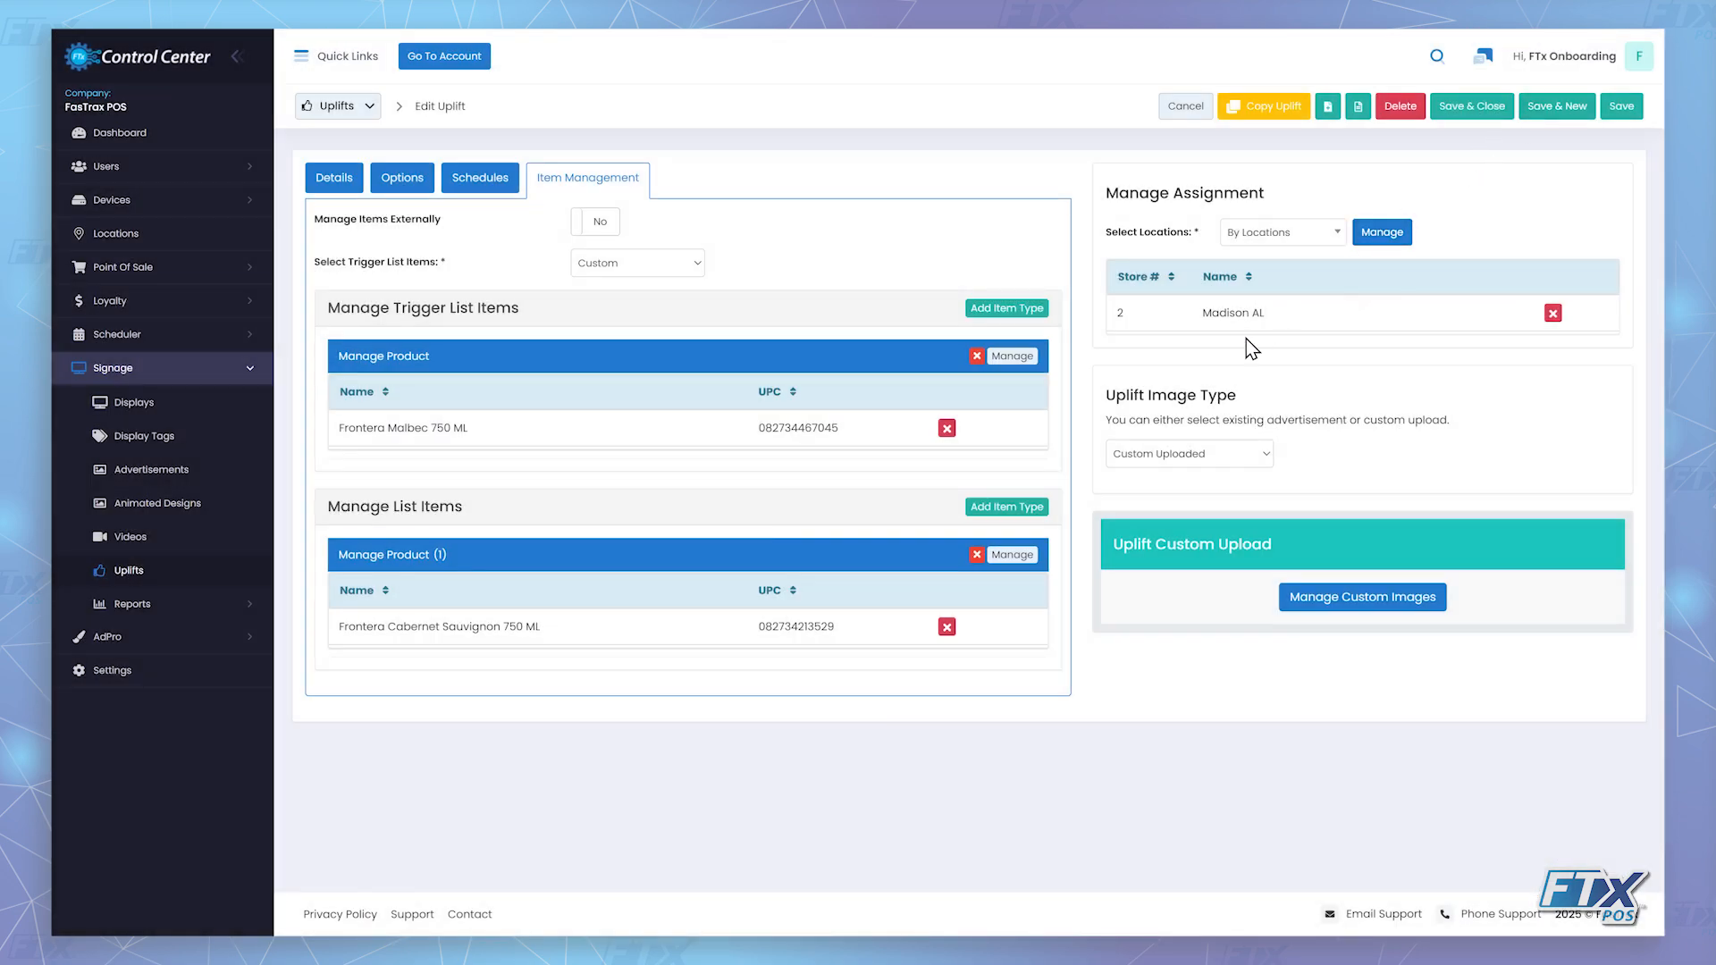
click(999, 556)
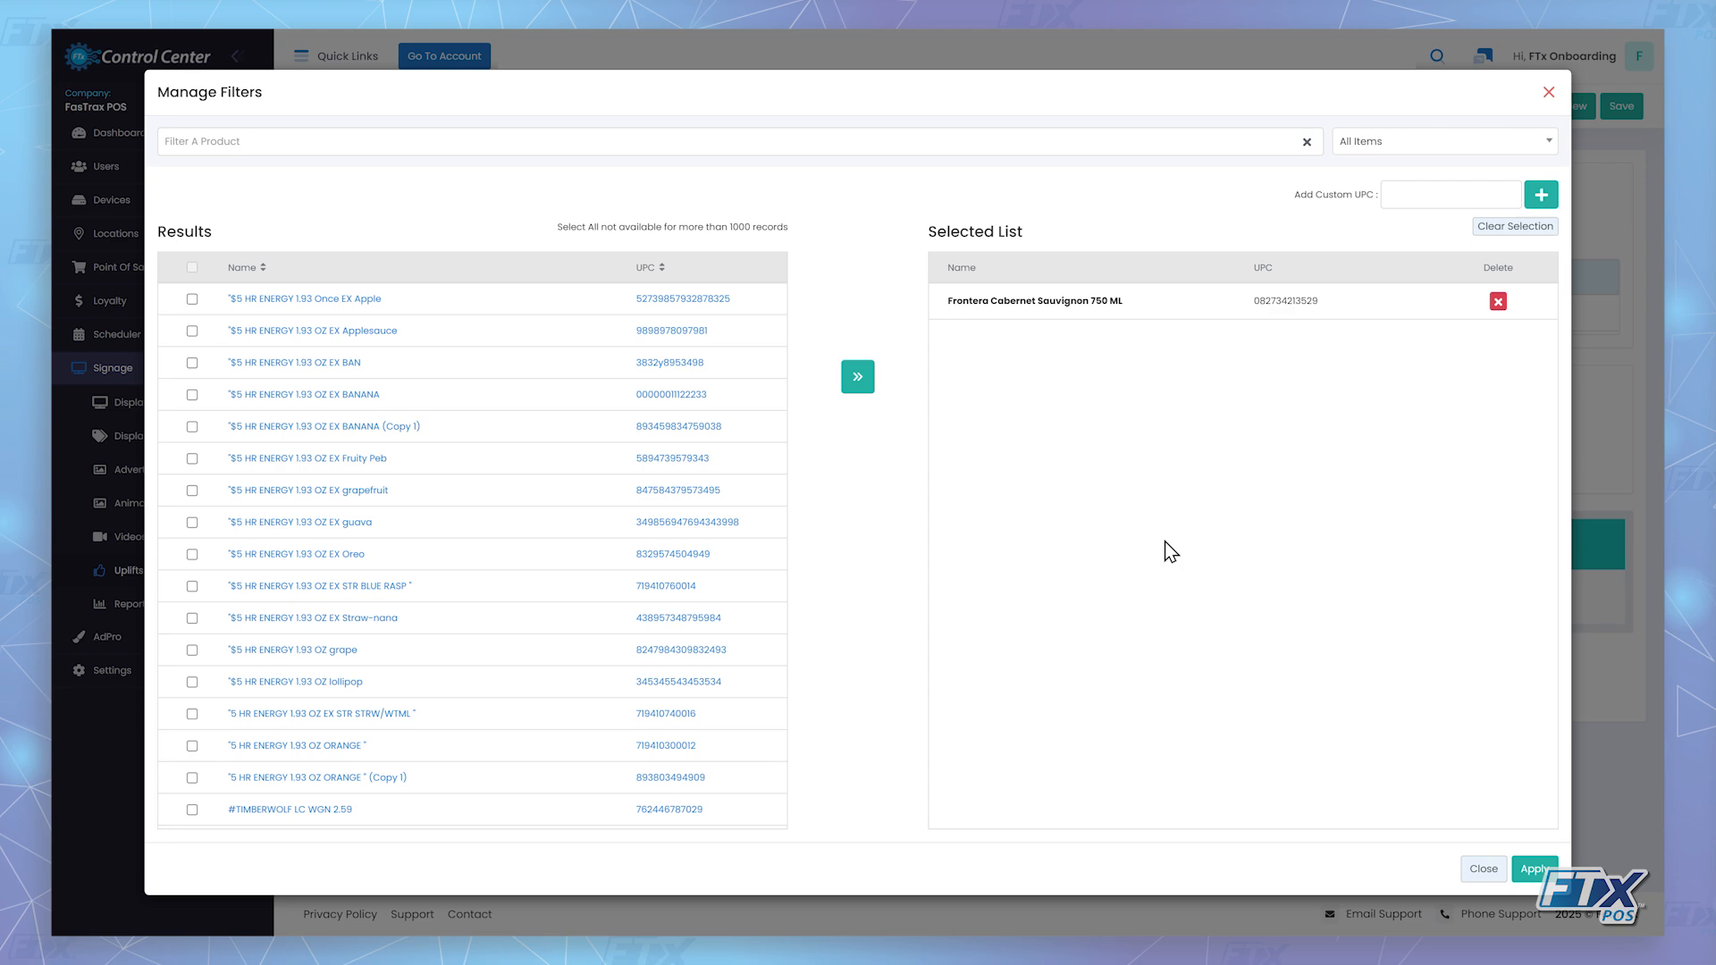
click(1550, 100)
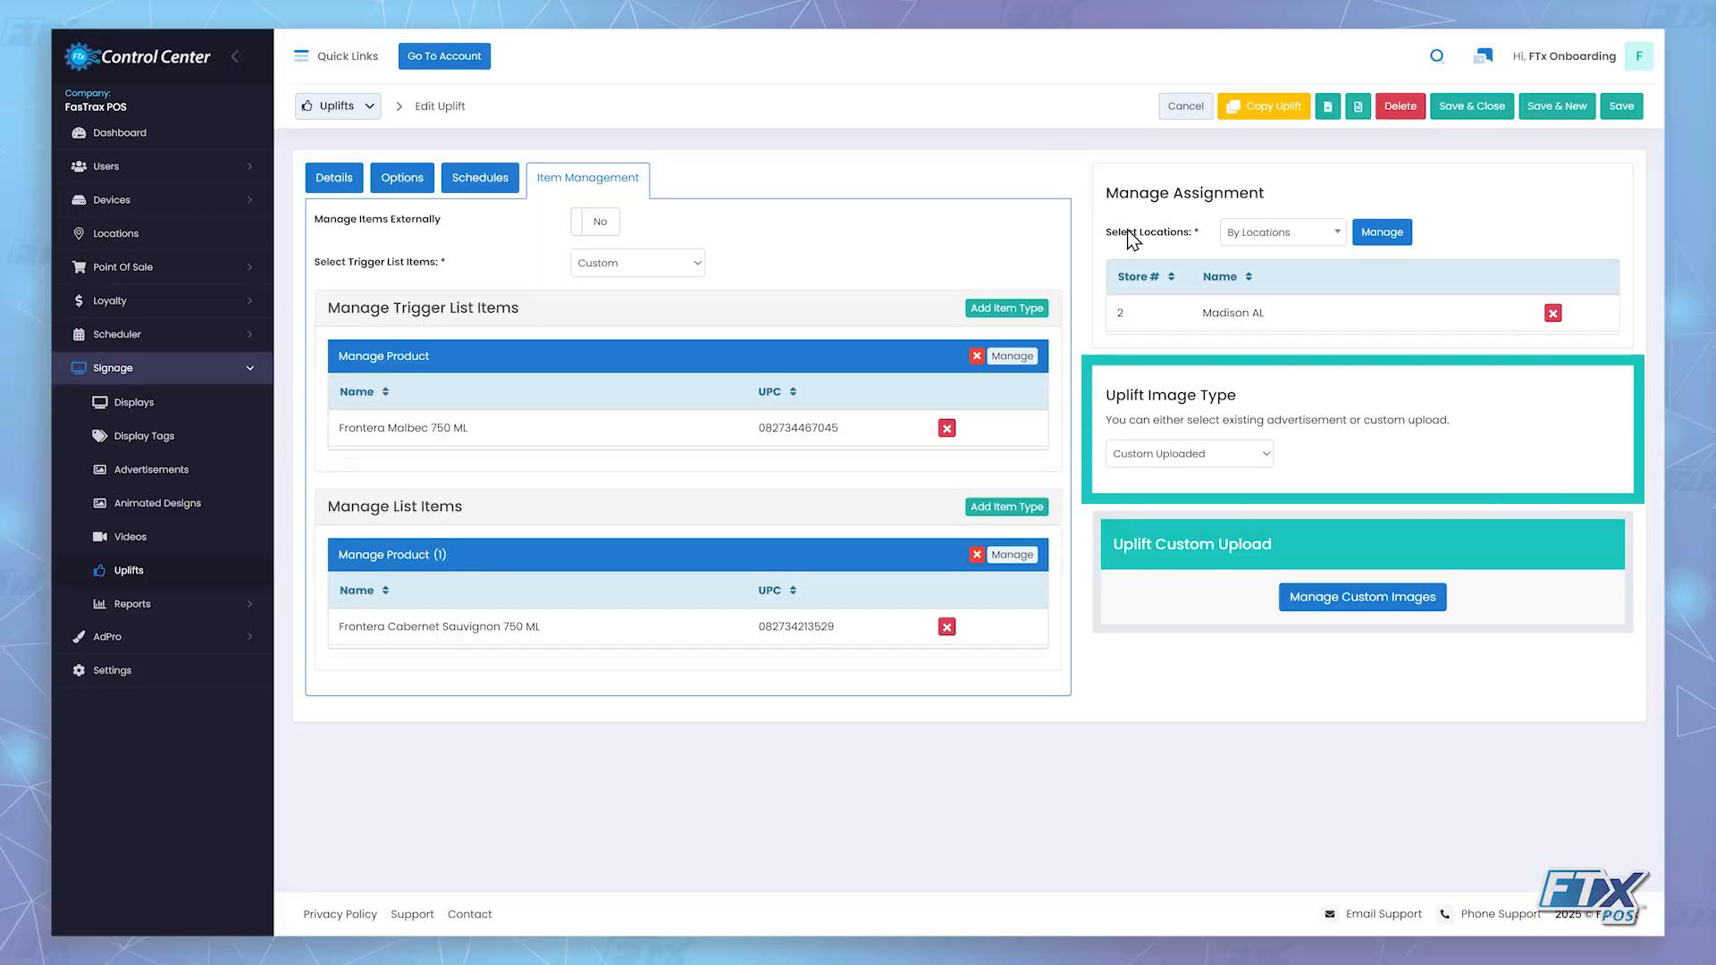
Set the uplift image type to Advertisement and choose the WINE SALE advertisement
click(1171, 454)
click(1185, 479)
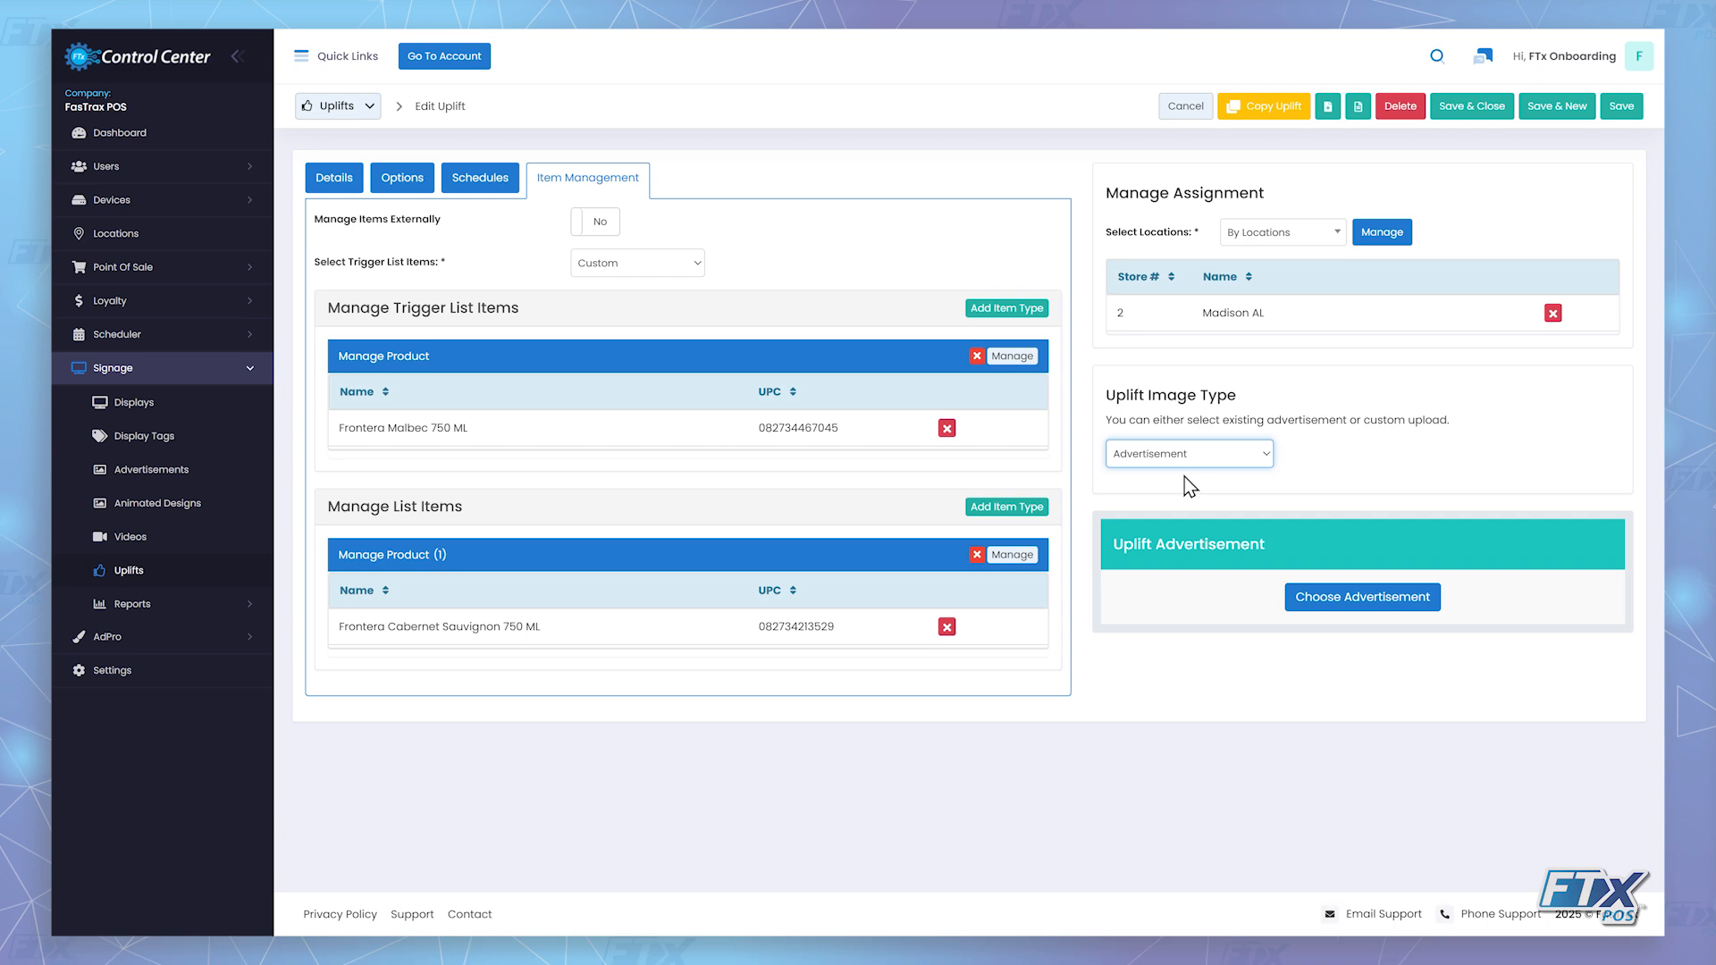
click(1371, 593)
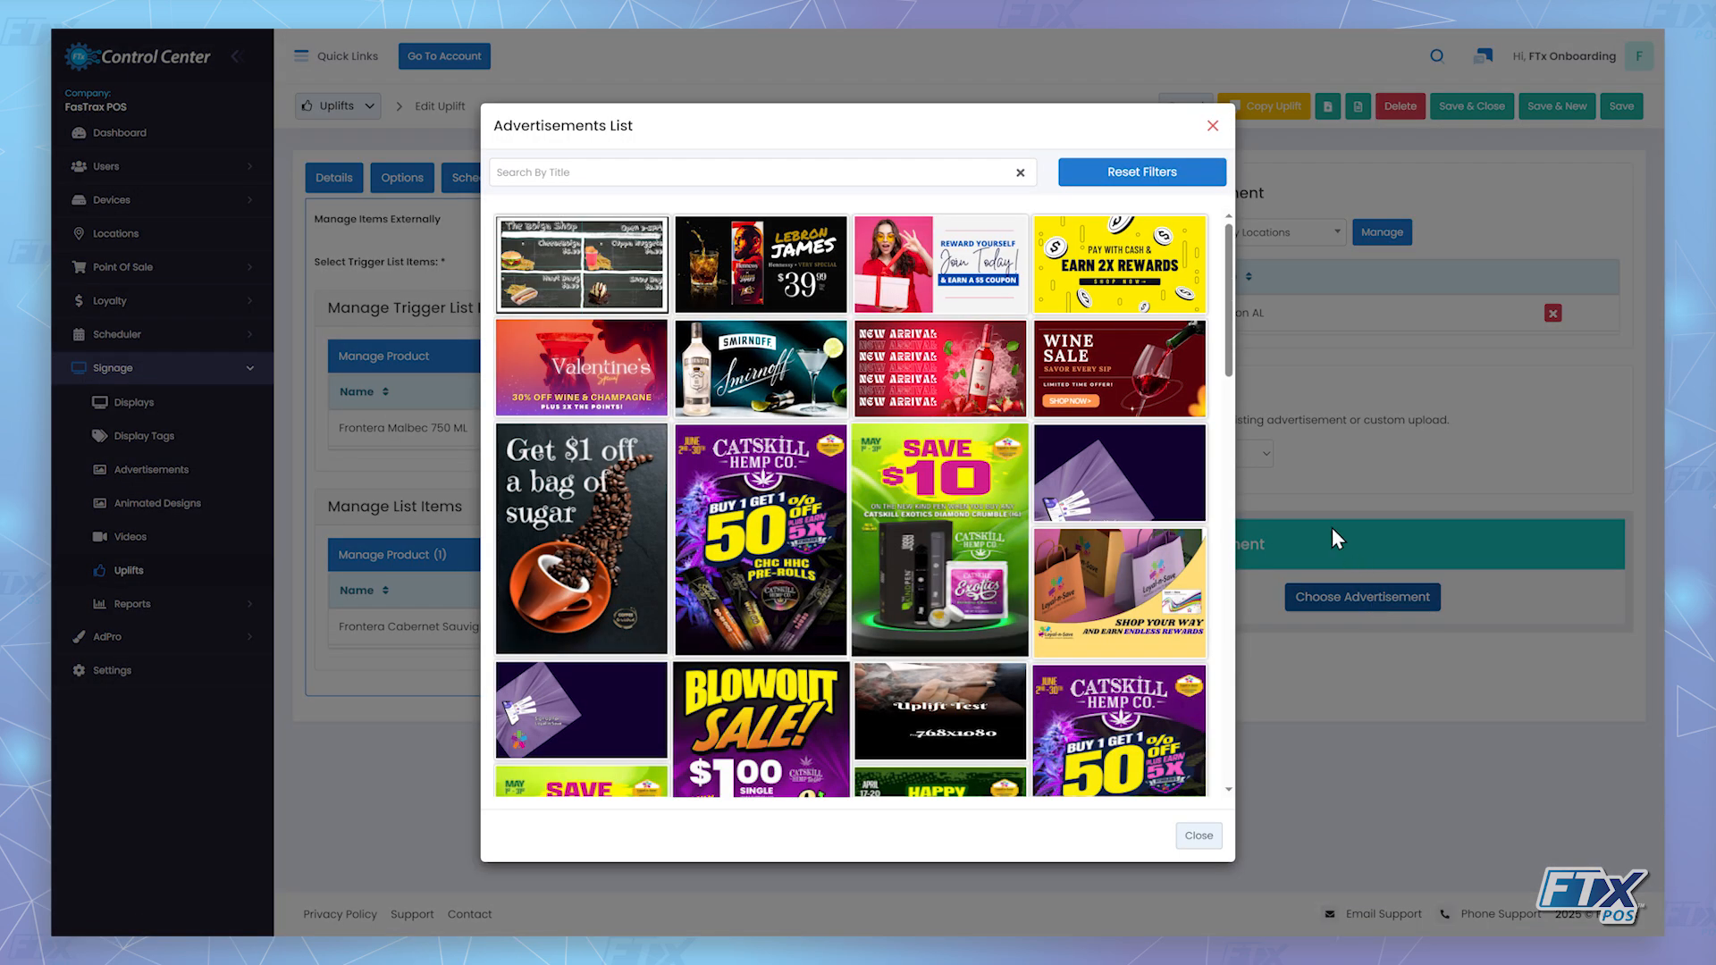
click(1143, 367)
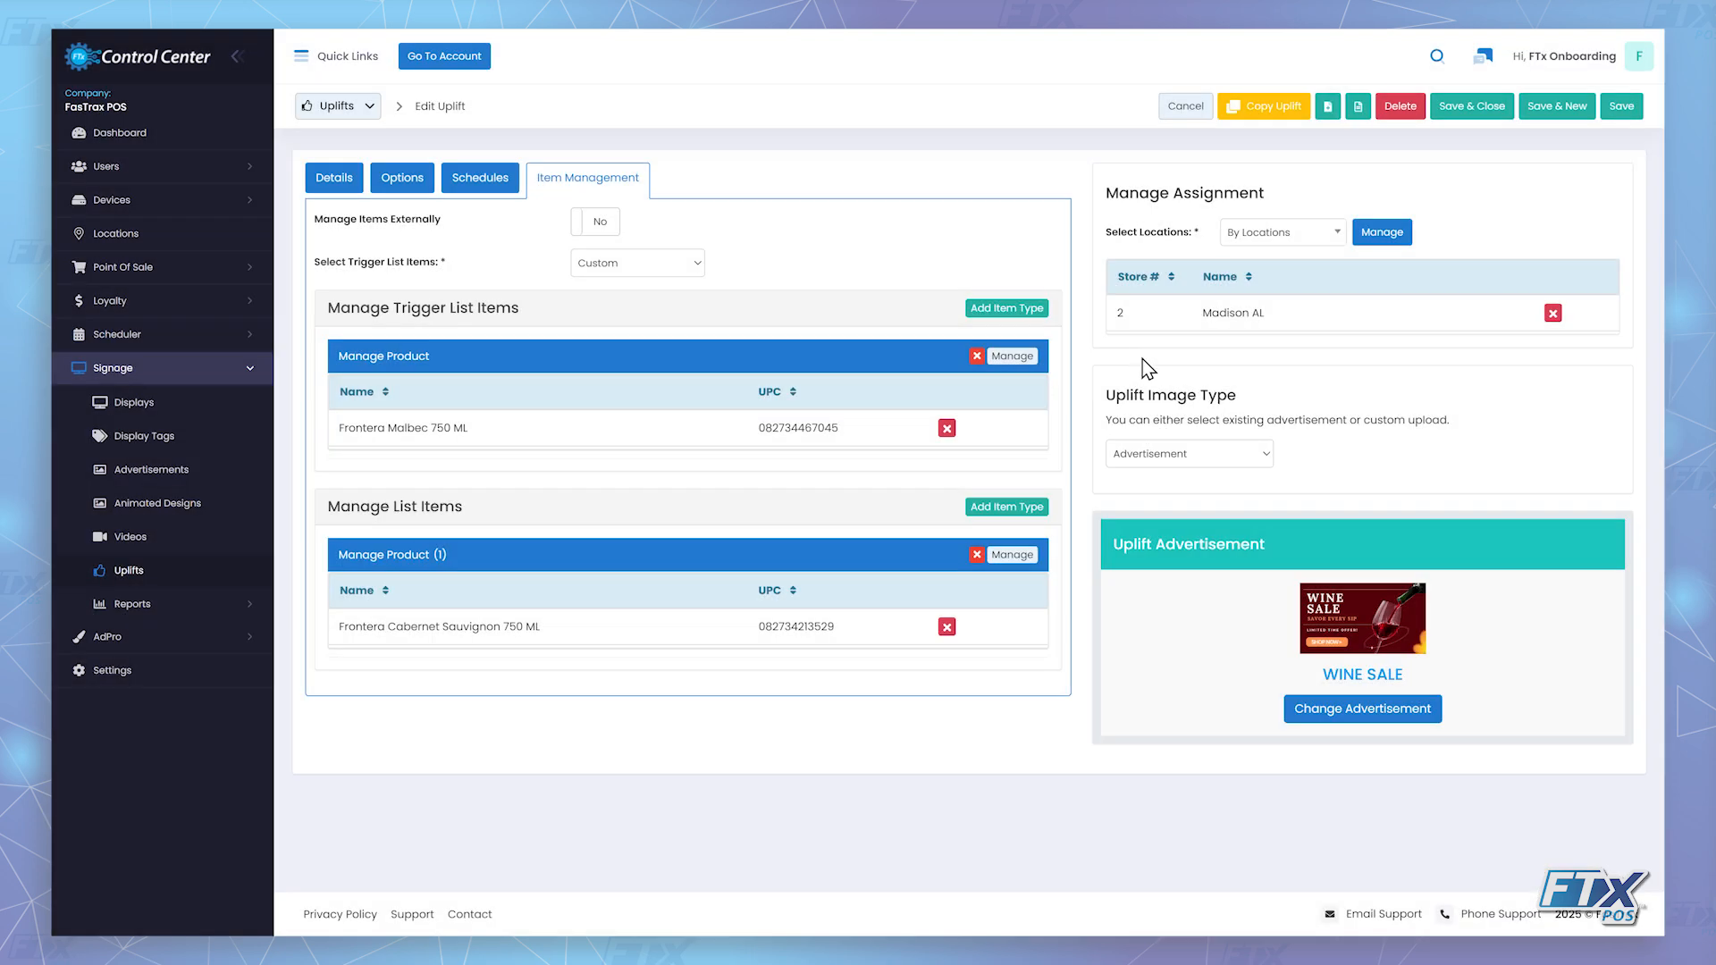
click(1251, 457)
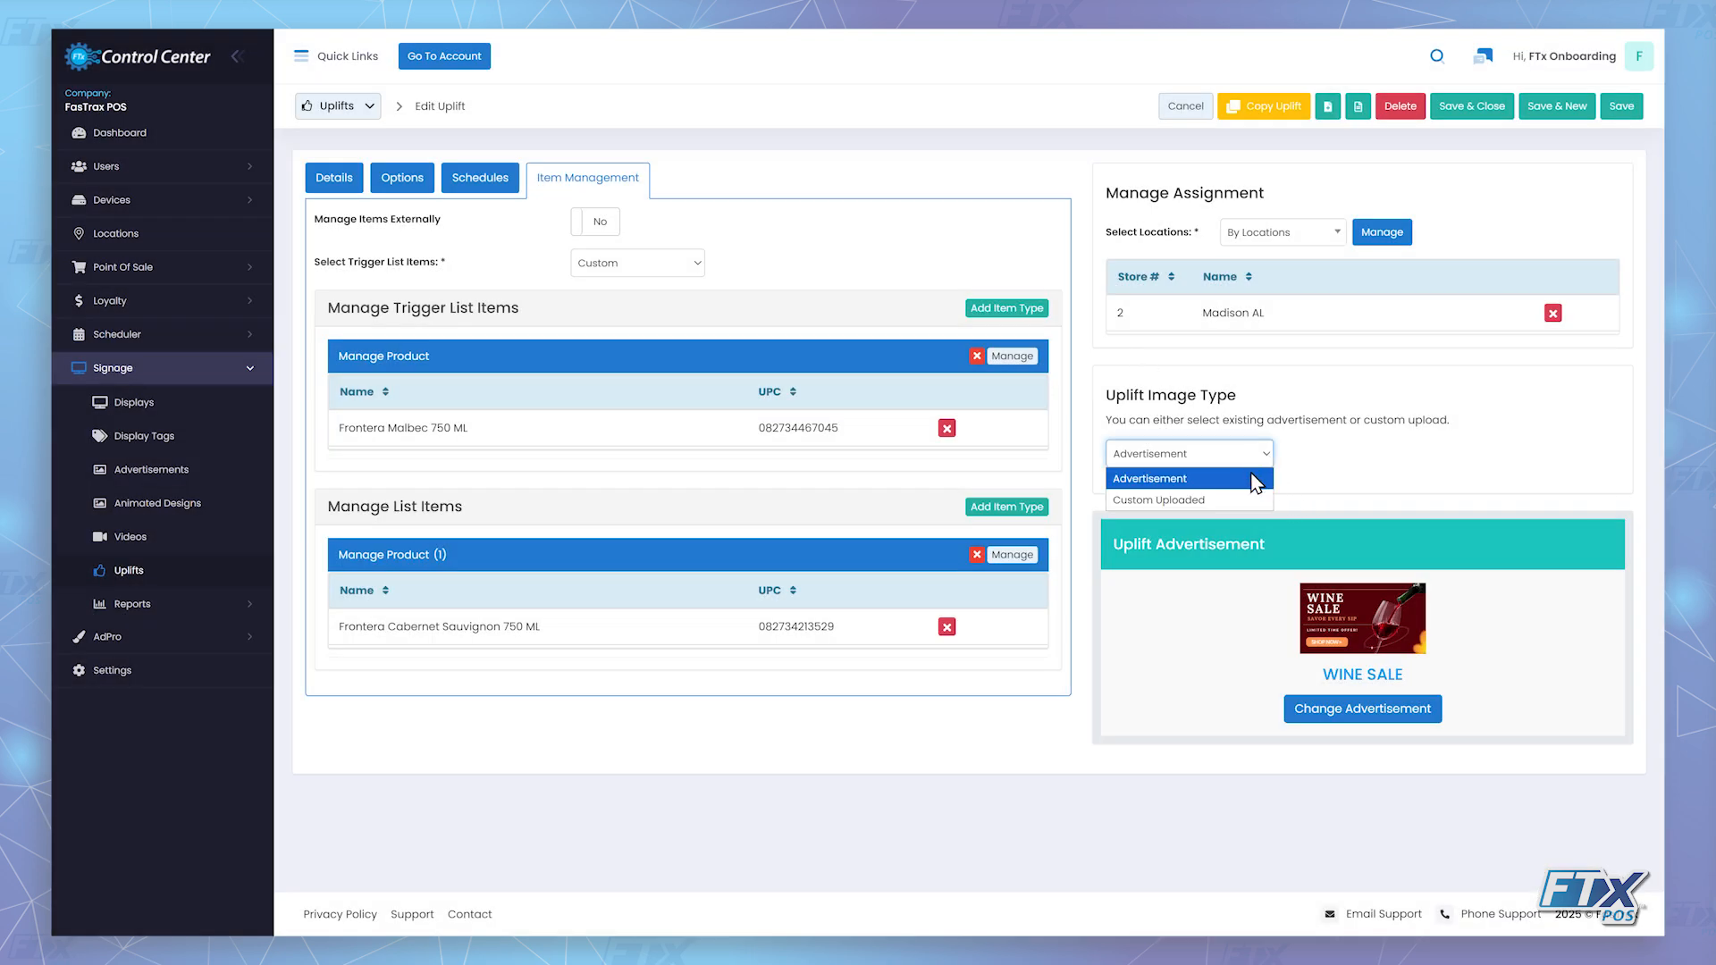
click(1256, 476)
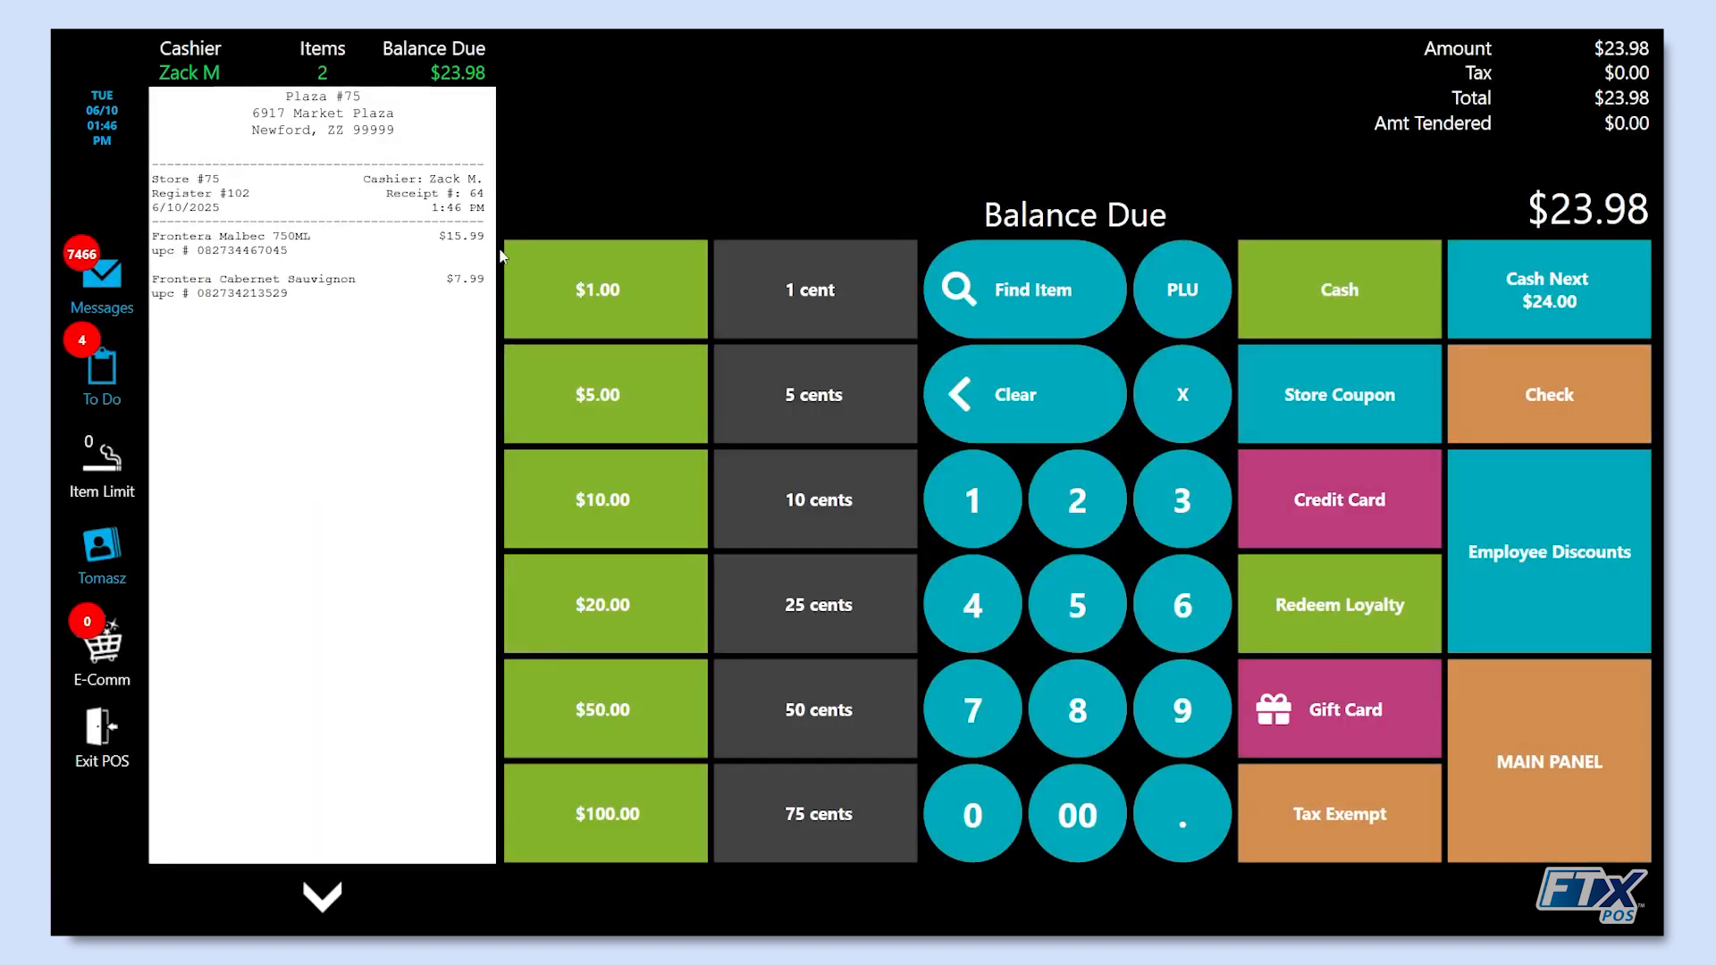
Switch to the POS register and tender the sale with the next-cash amount of $24.00
click(1549, 289)
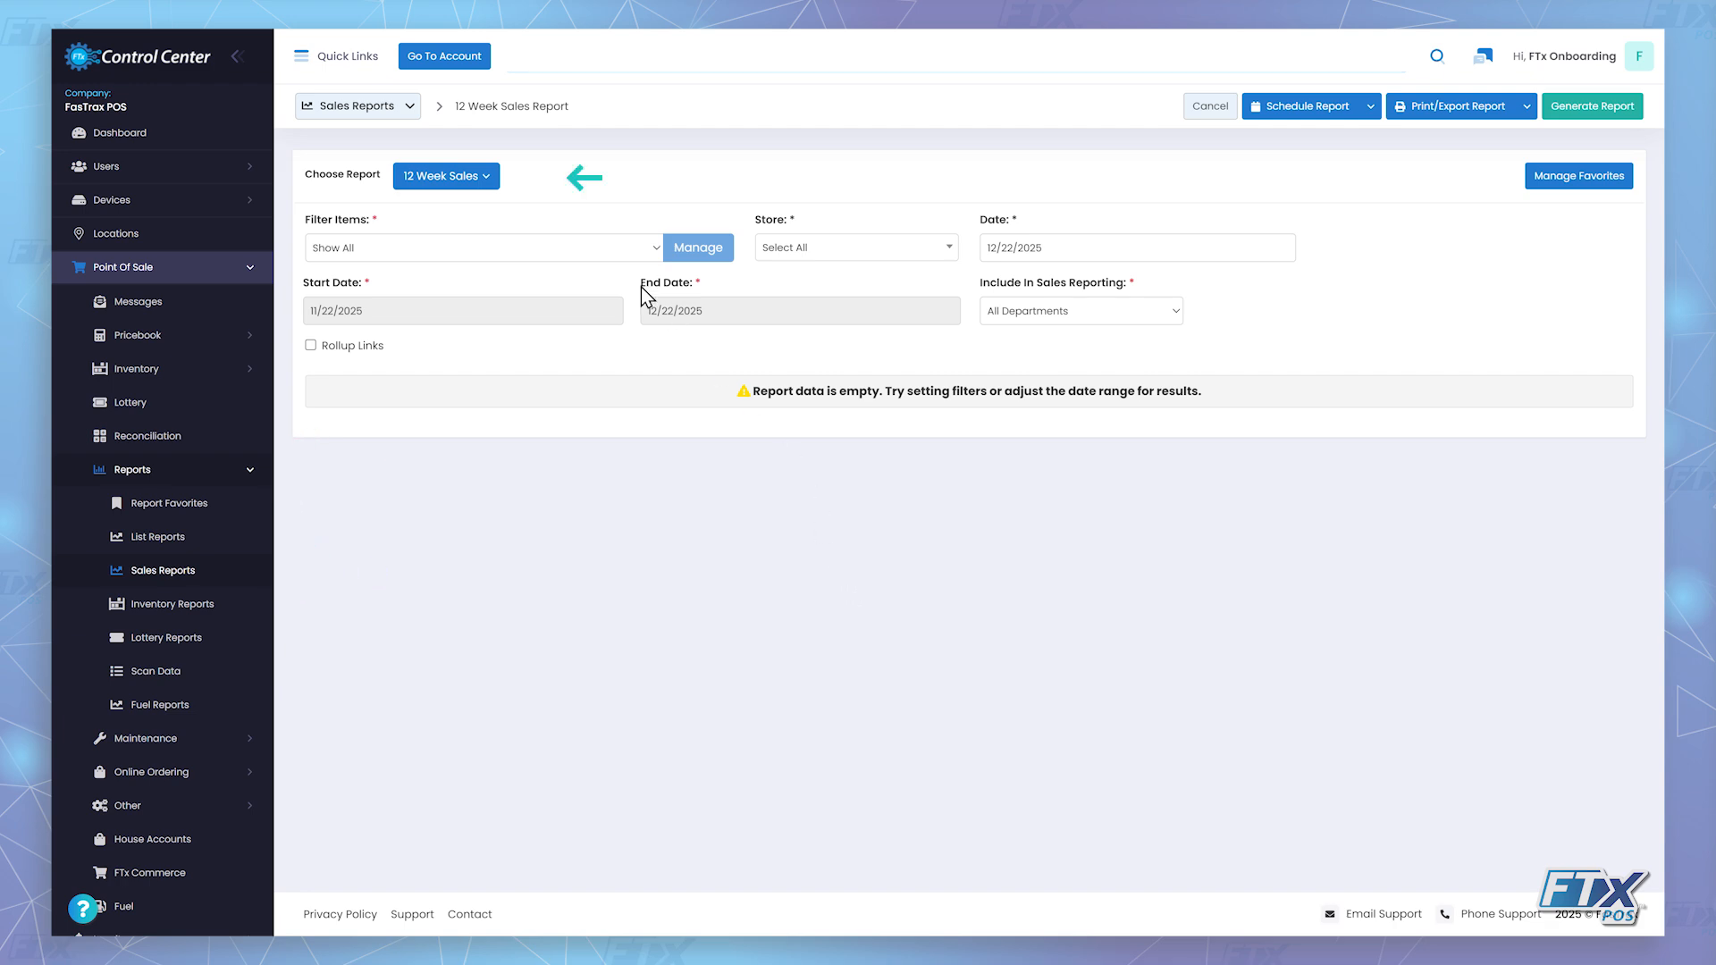
Open the Uplift Sales report in Control Center's sales reports and review its available report types
click(446, 176)
scroll(491, 223, down, 3)
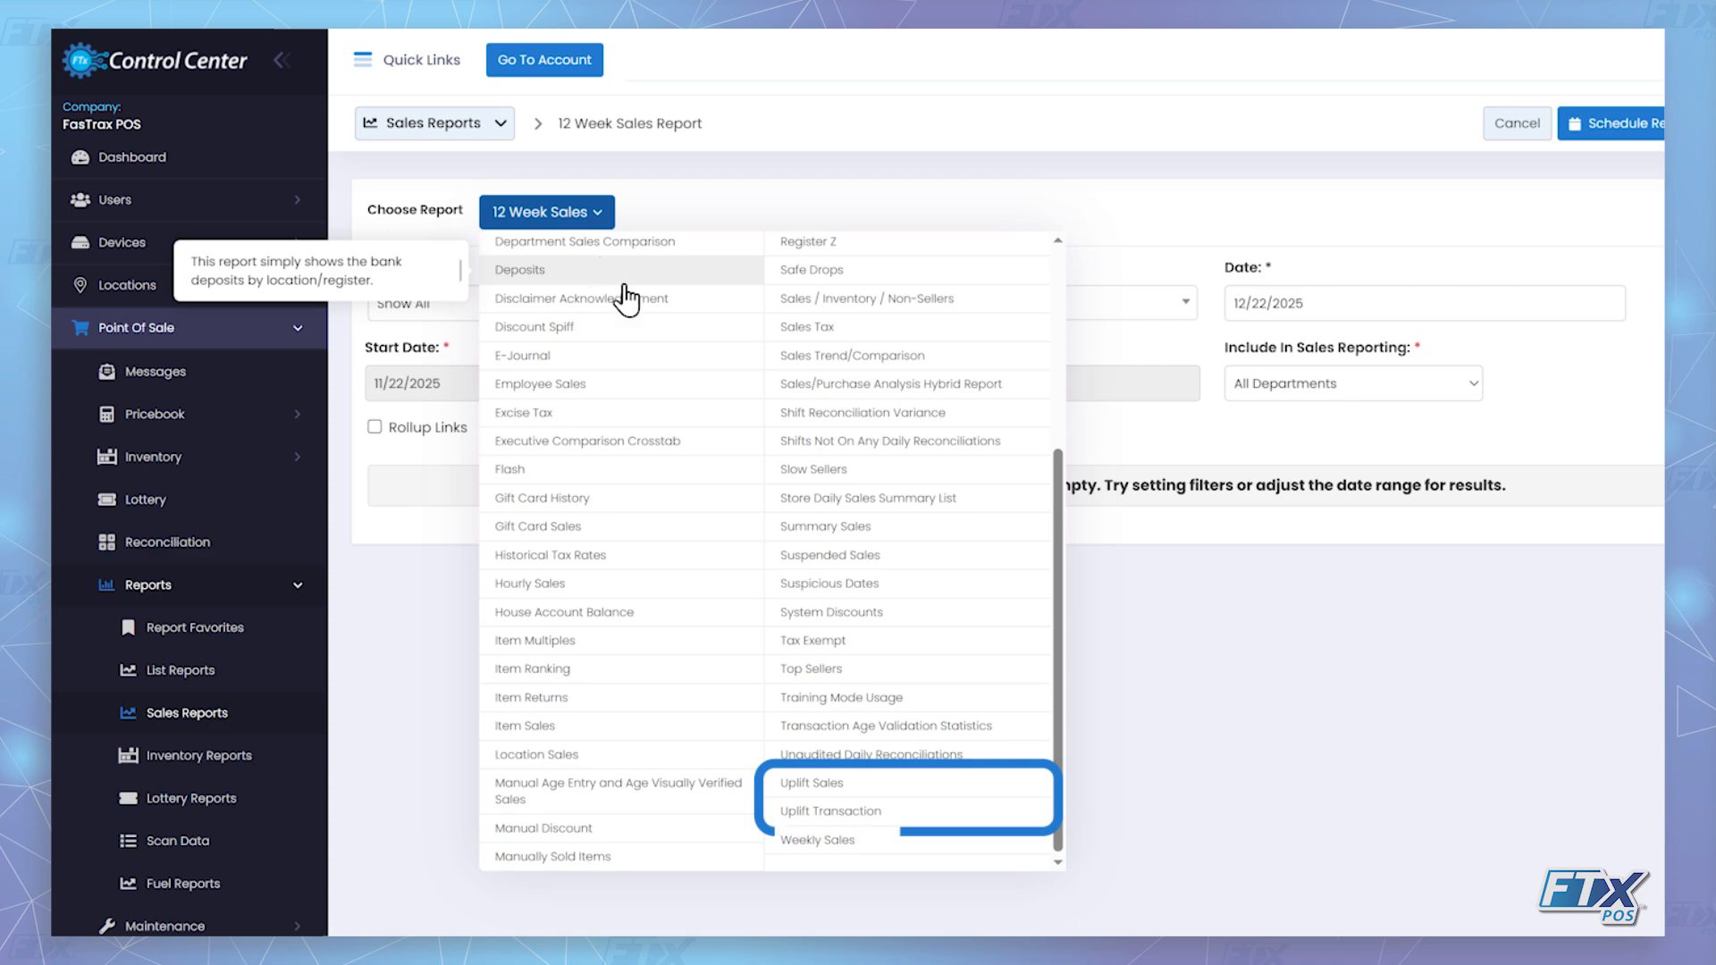
click(812, 783)
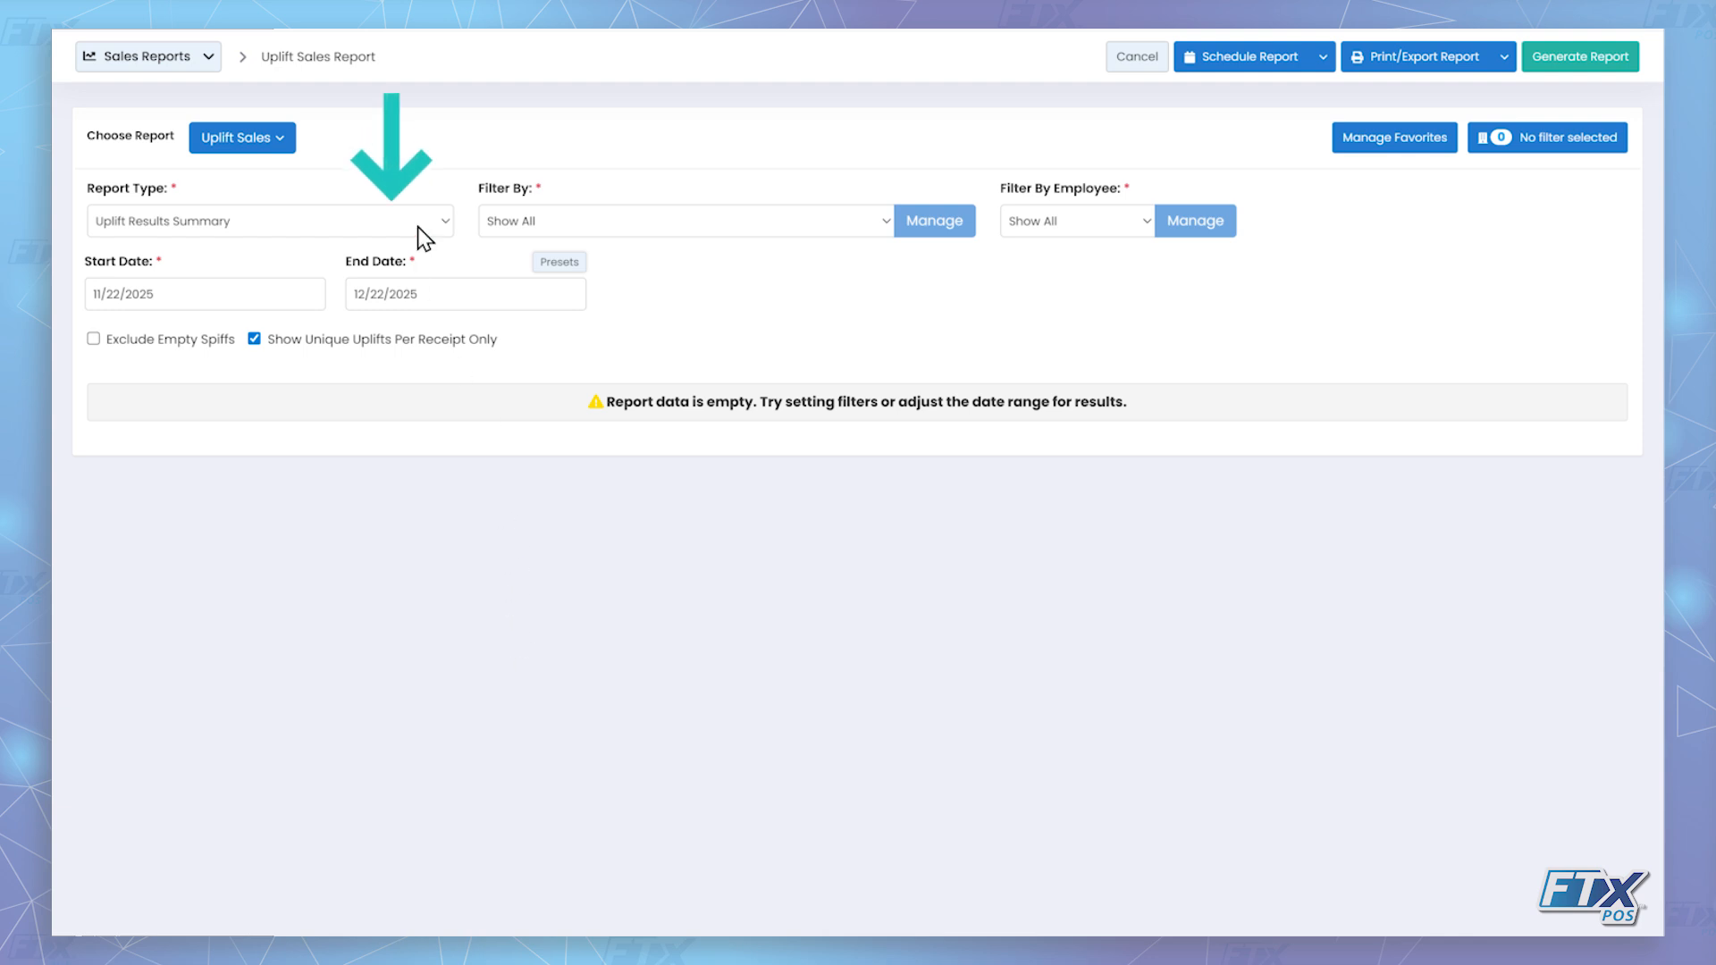
click(418, 225)
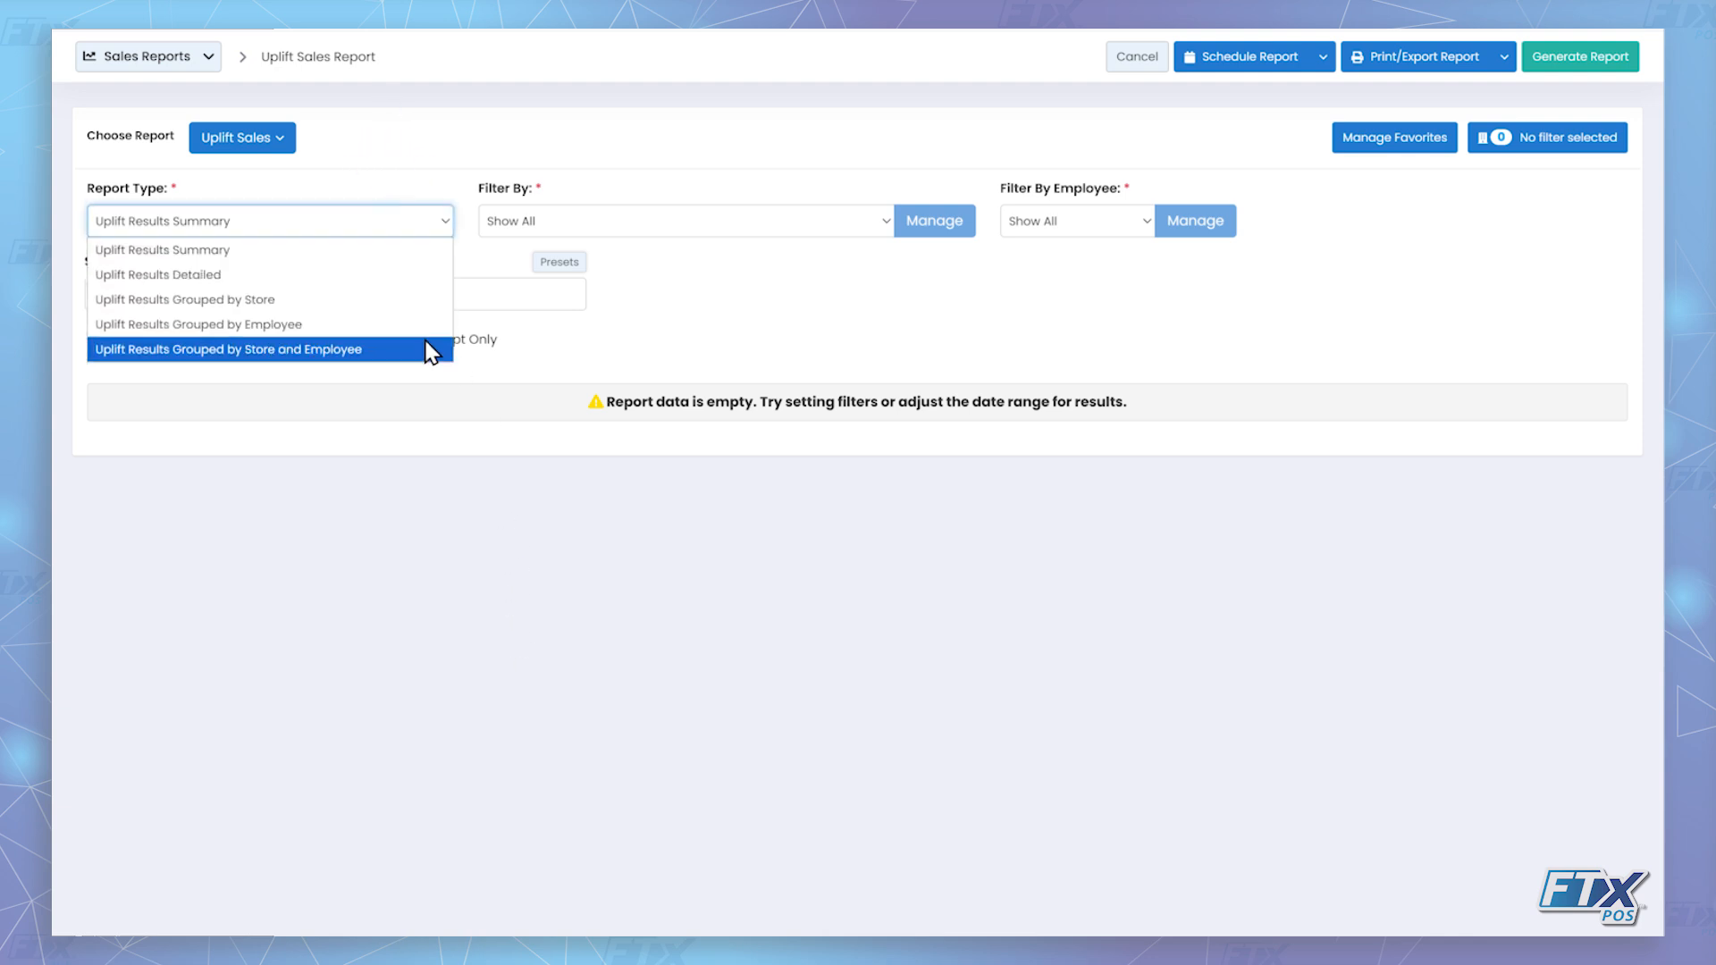
click(427, 223)
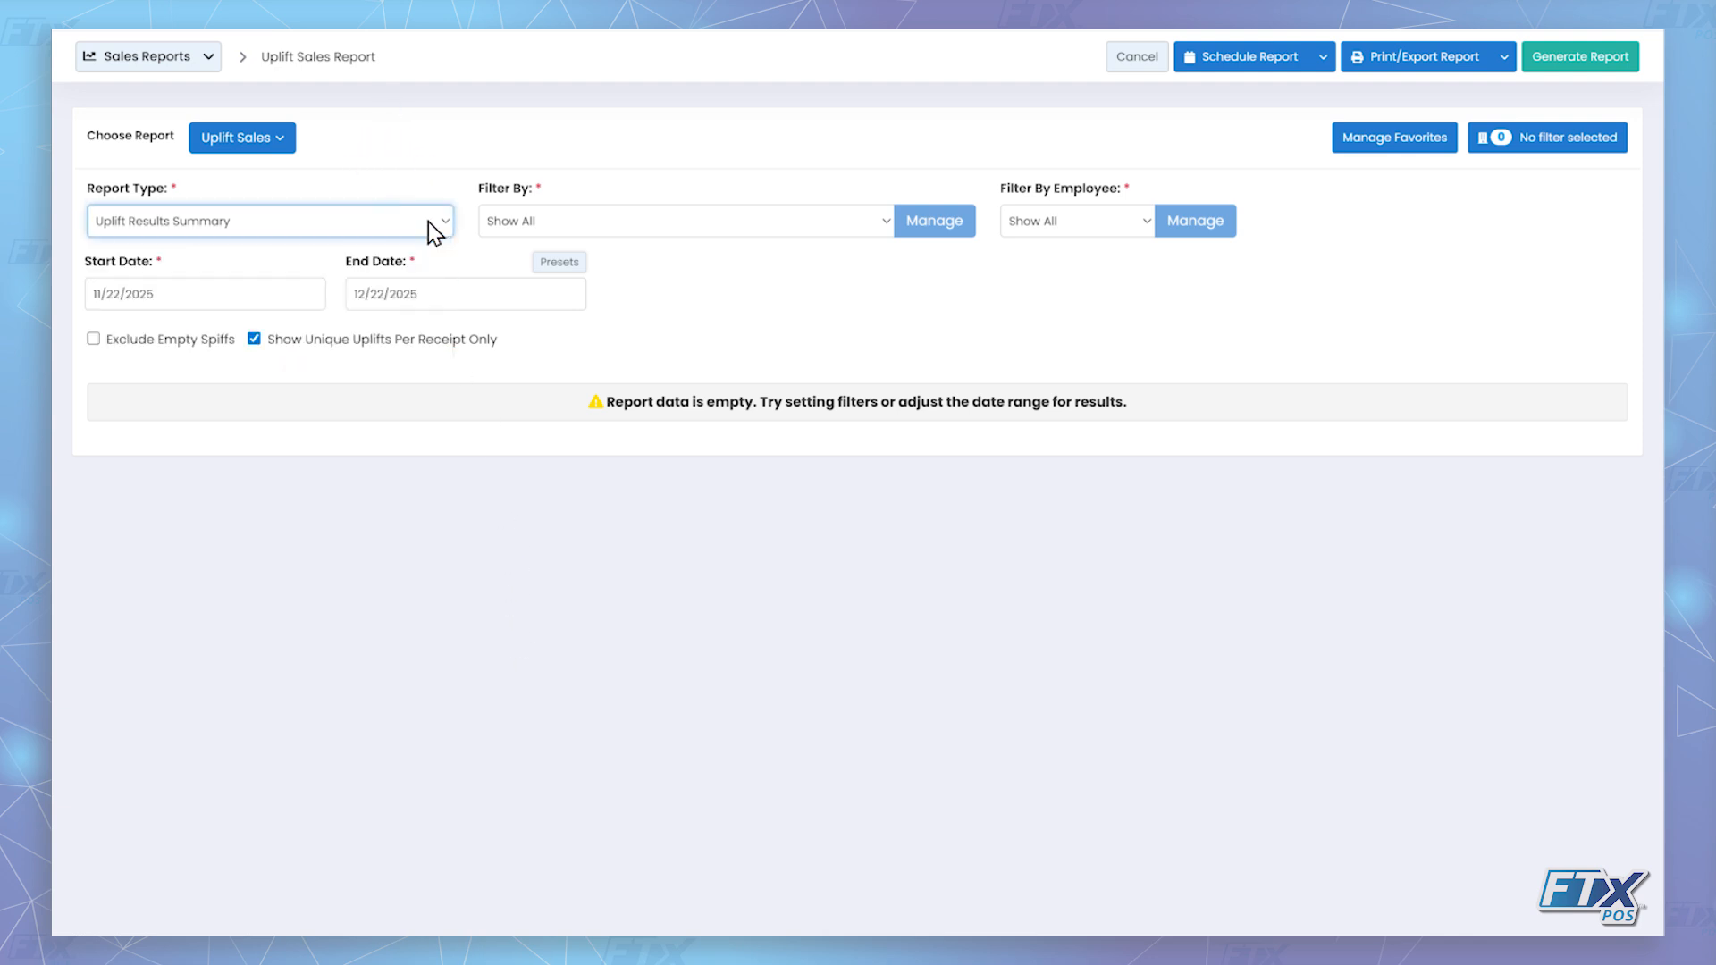
click(451, 155)
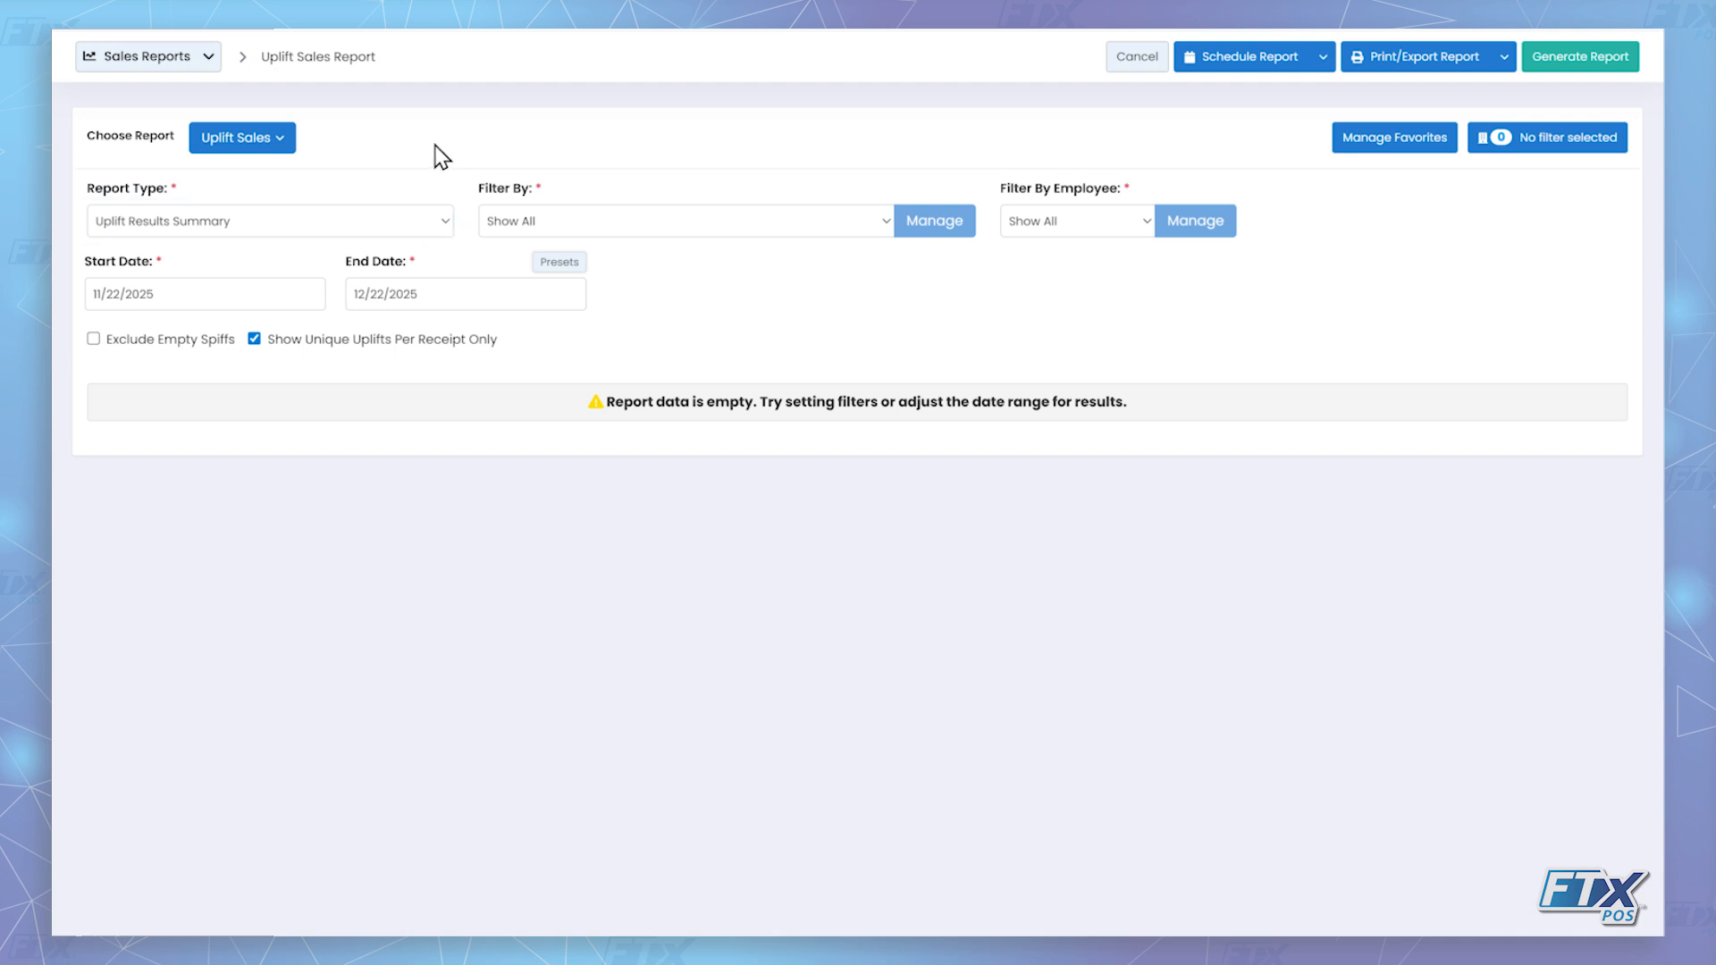
Change the chosen sales report to Uplift Transaction
click(280, 143)
scroll(491, 390, down, 5)
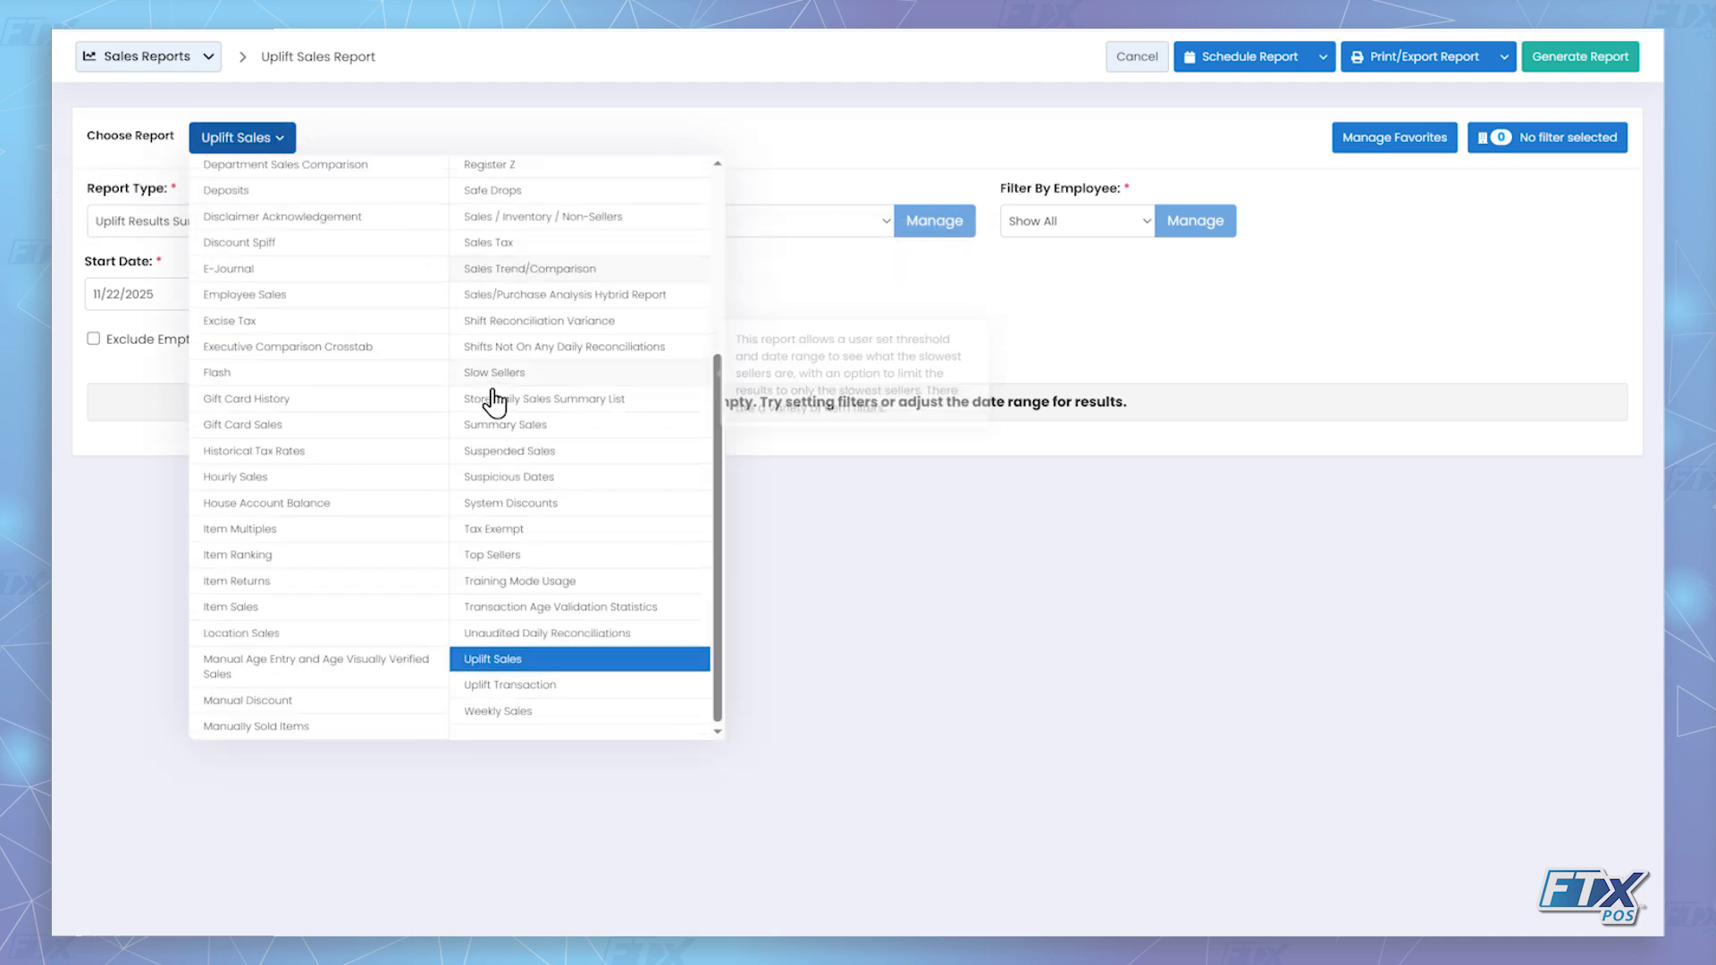
click(534, 699)
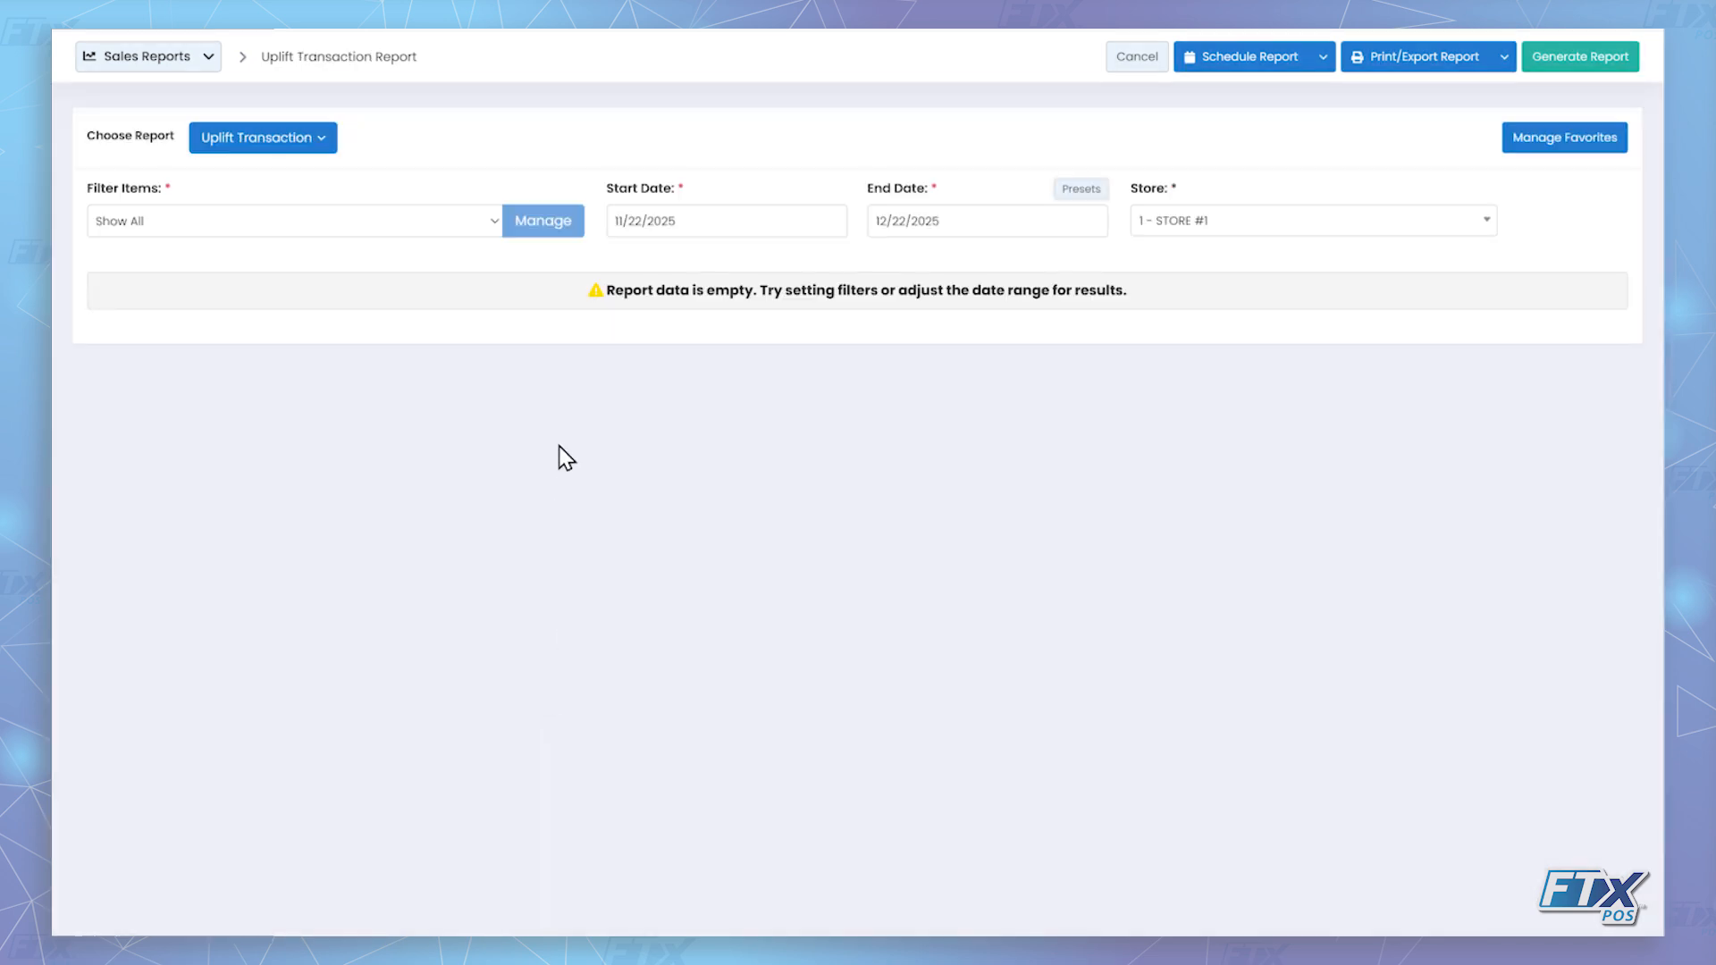
Set the report's item filter to Custom Filter and open its filter management
click(471, 221)
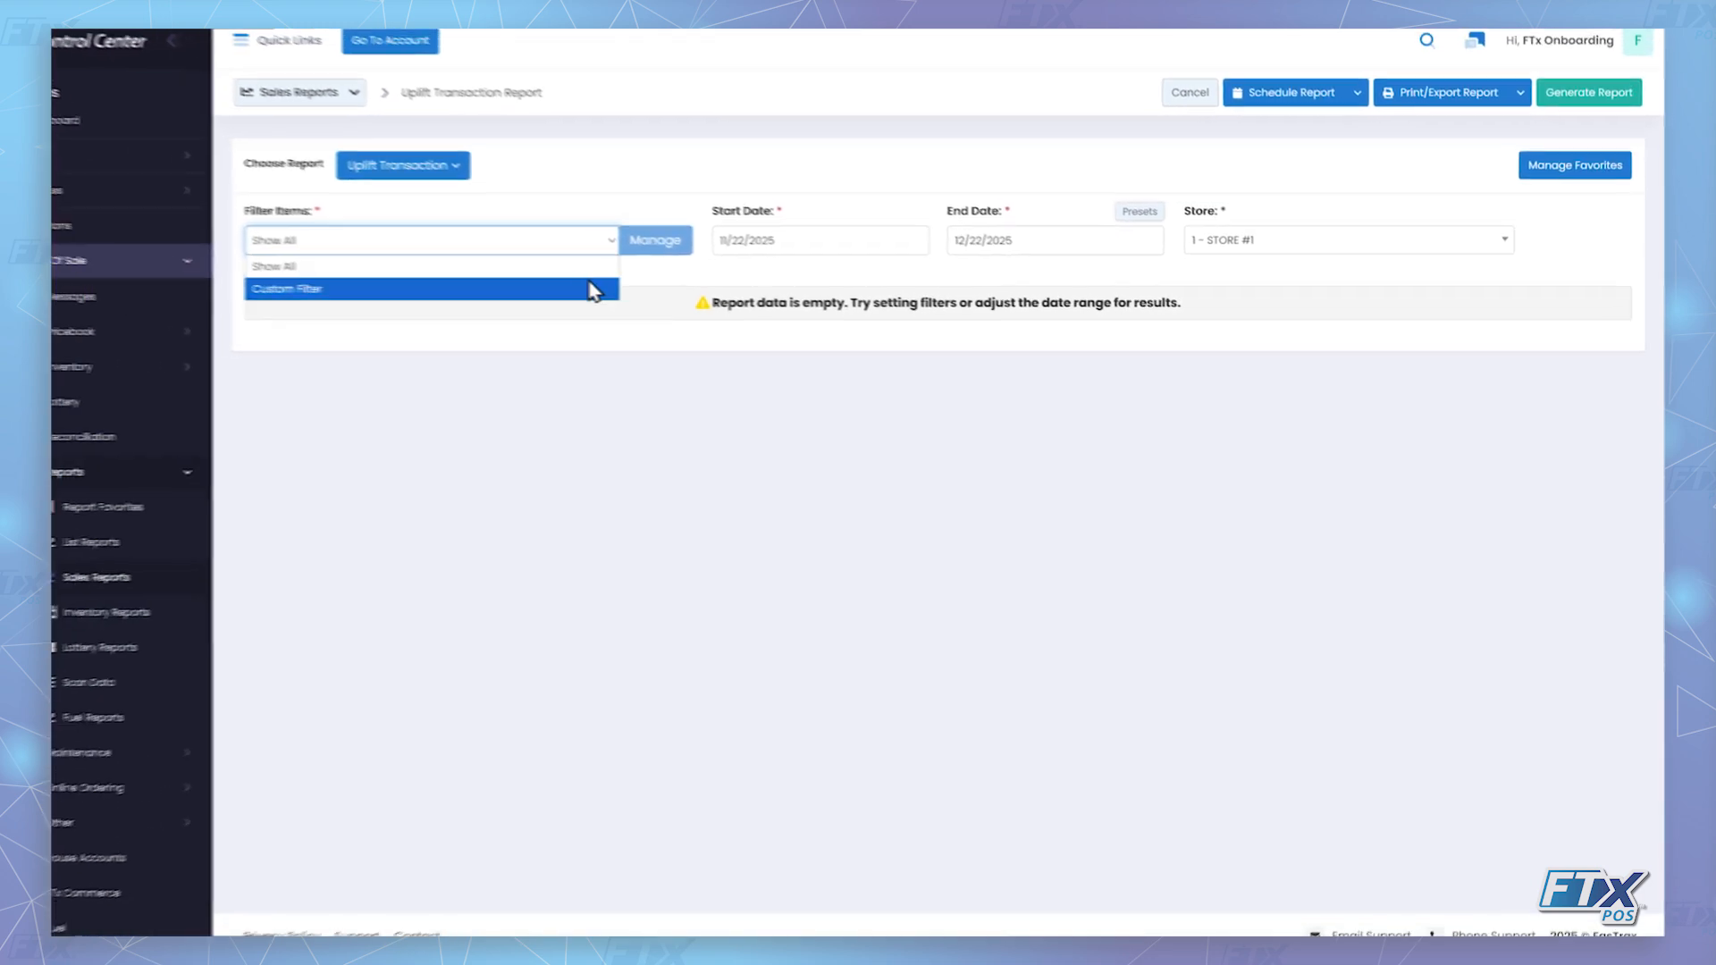
click(640, 295)
click(697, 249)
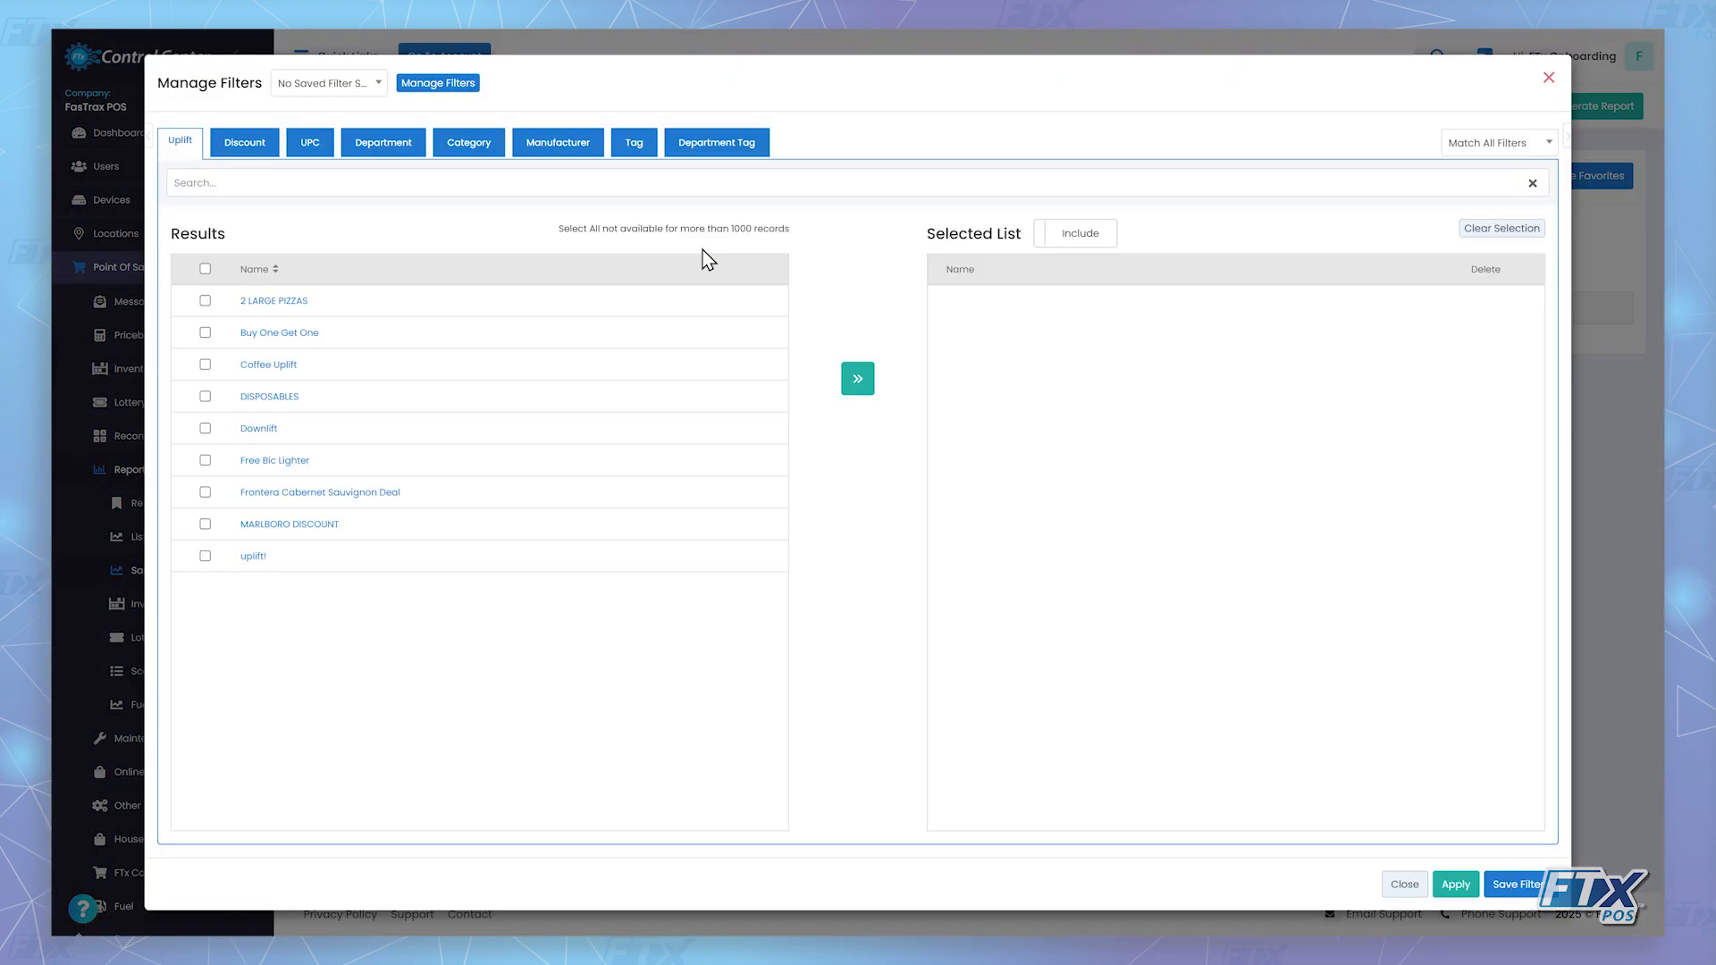